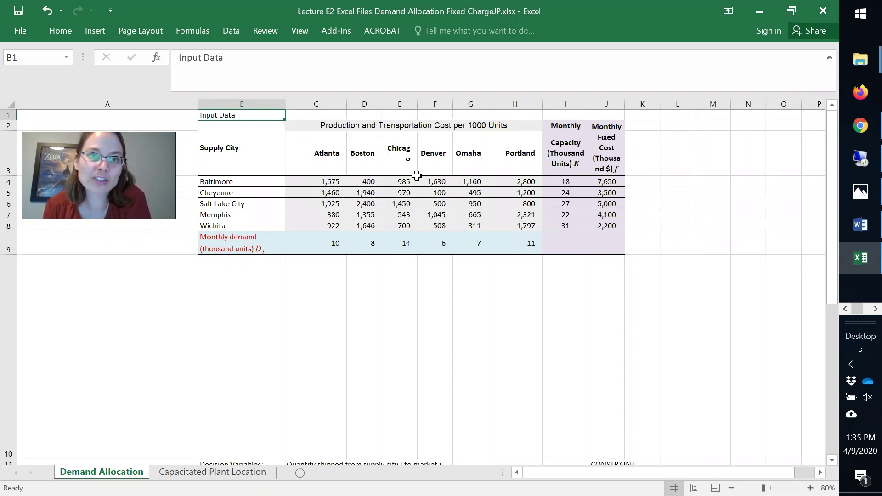
# Highlight the cost block, noting the Baltimore-to-Atlanta cost of 1,675.
pyautogui.moveTo(328, 182); pyautogui.dragTo(505, 230)
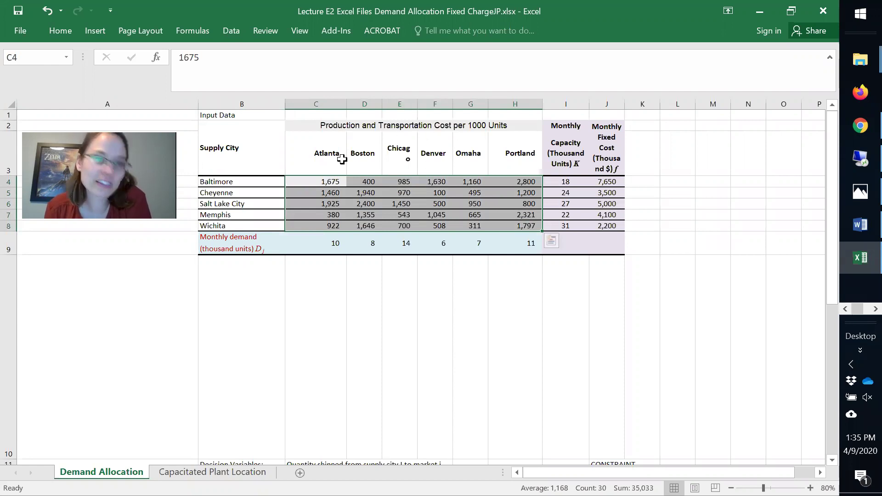
pyautogui.click(235, 181)
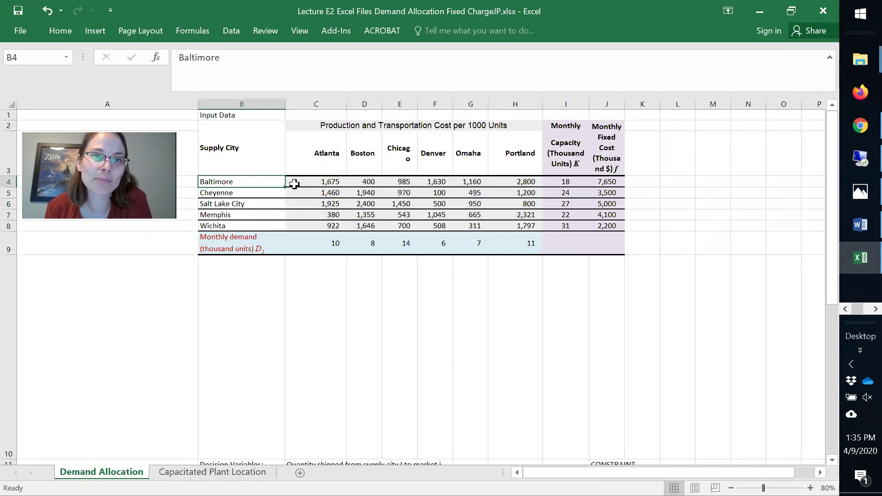
pyautogui.click(317, 180)
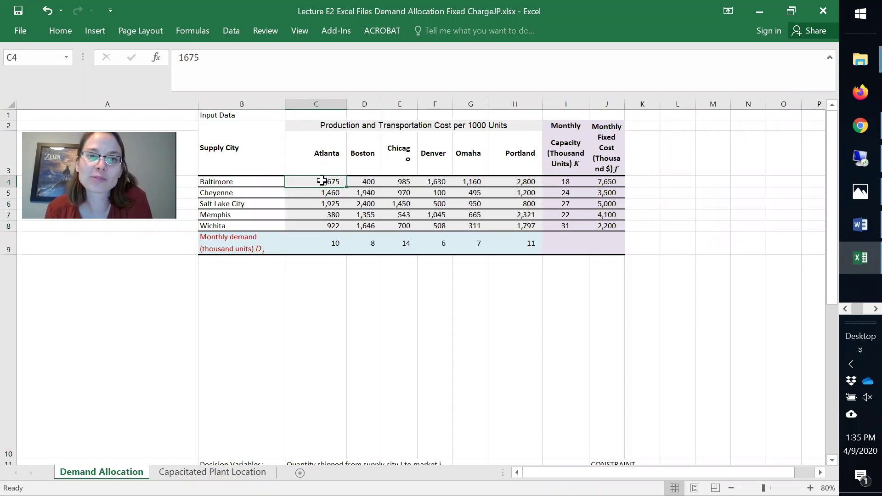
pyautogui.moveTo(321, 180); pyautogui.dragTo(525, 225)
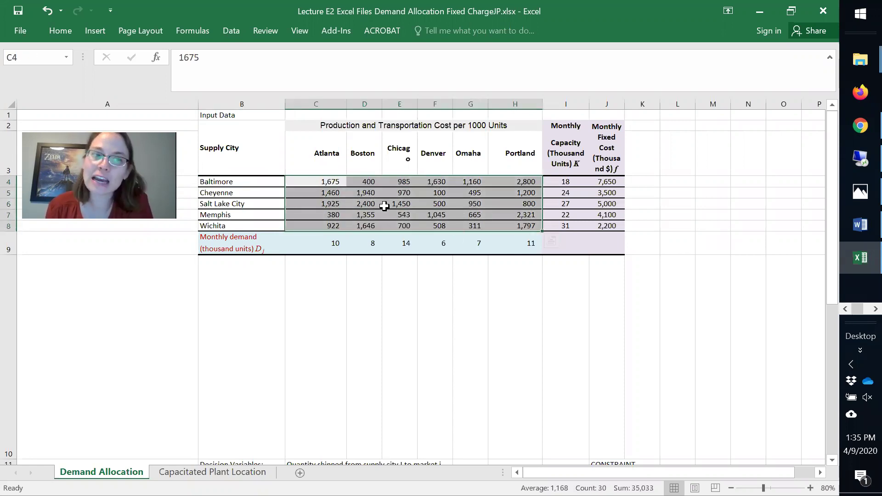
# Review the monthly demand row: Atlanta 10, Boston 8, Chicago 14.
pyautogui.click(257, 242)
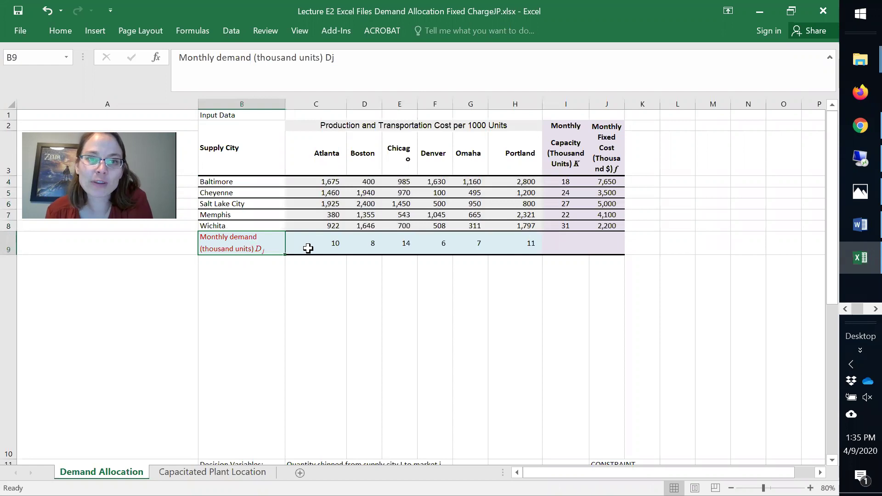
pyautogui.click(323, 244)
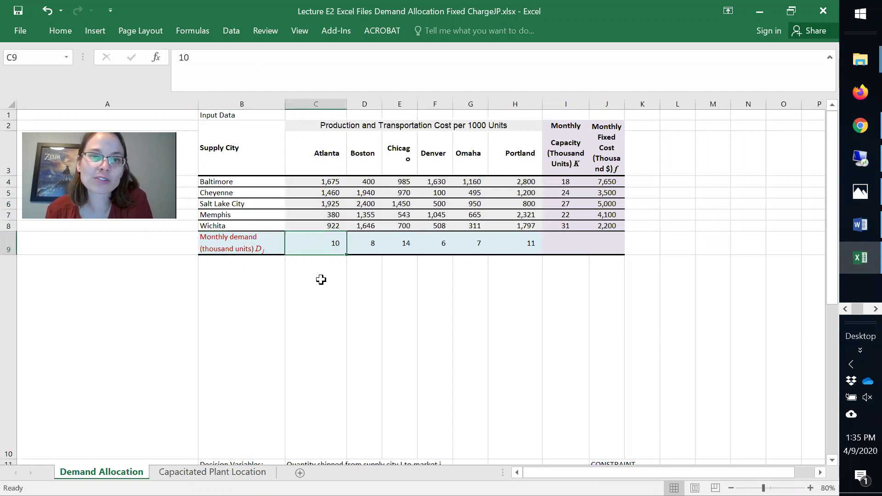
pyautogui.moveTo(321, 279); pyautogui.dragTo(325, 241)
pyautogui.click(324, 242)
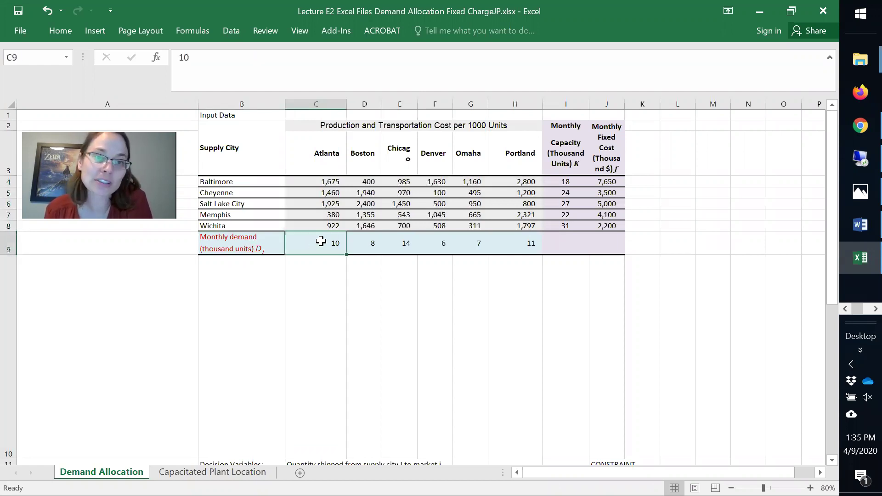
pyautogui.click(369, 249)
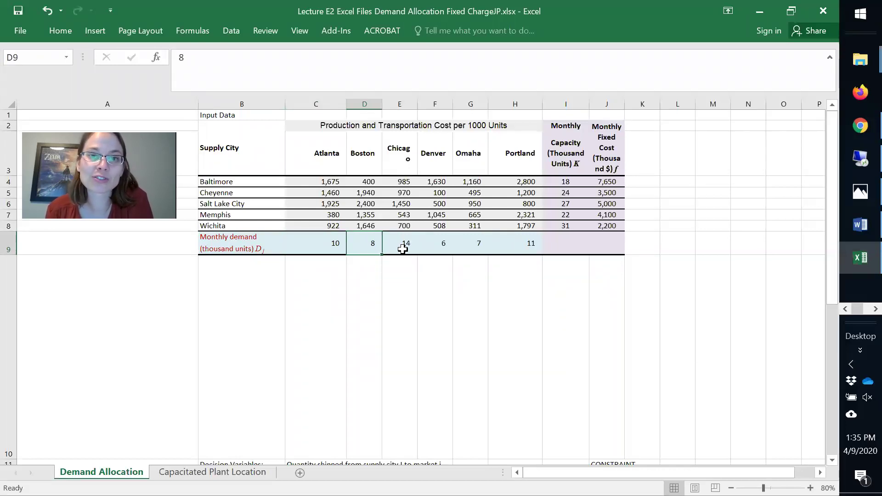
pyautogui.click(403, 248)
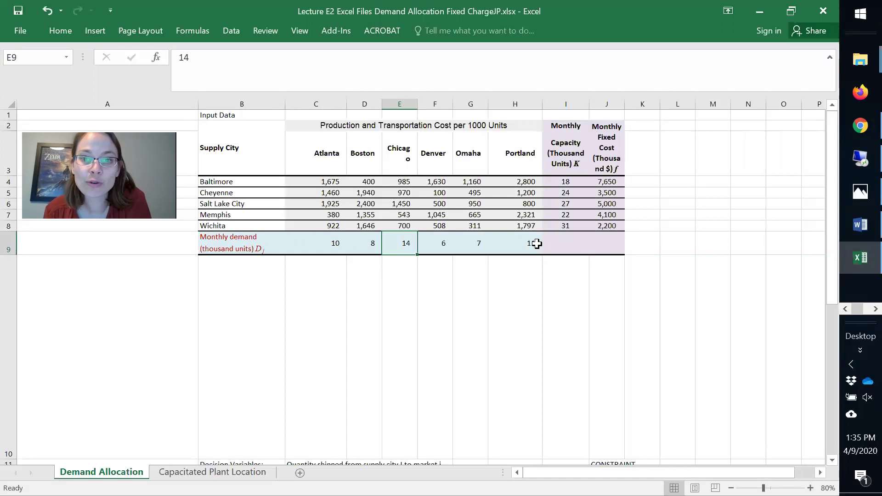
pyautogui.moveTo(533, 243); pyautogui.dragTo(305, 244)
pyautogui.click(322, 248)
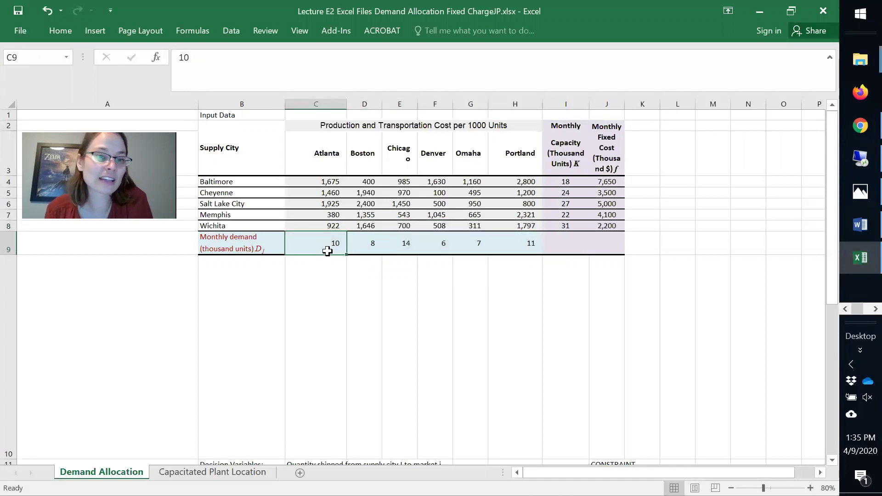
# Review the supply cities' monthly capacities, such as Baltimore 18 and Cheyenne 24.
pyautogui.click(568, 181)
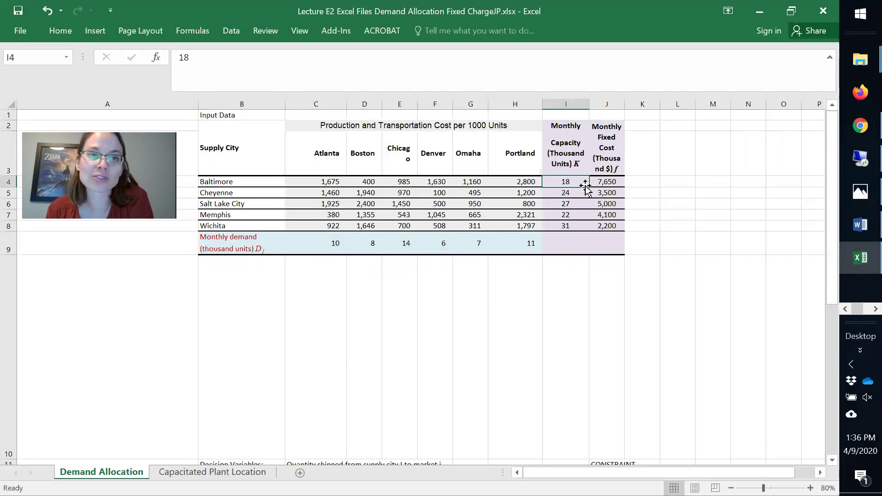
pyautogui.click(233, 183)
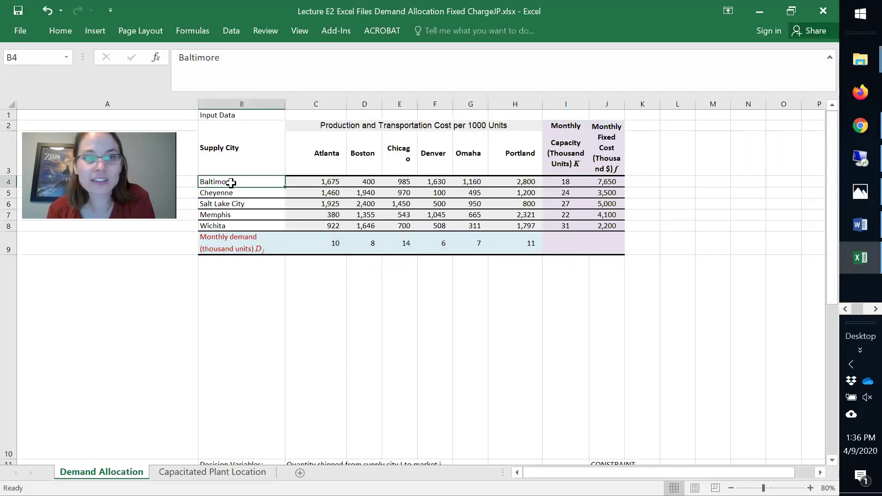
pyautogui.click(222, 197)
pyautogui.click(228, 204)
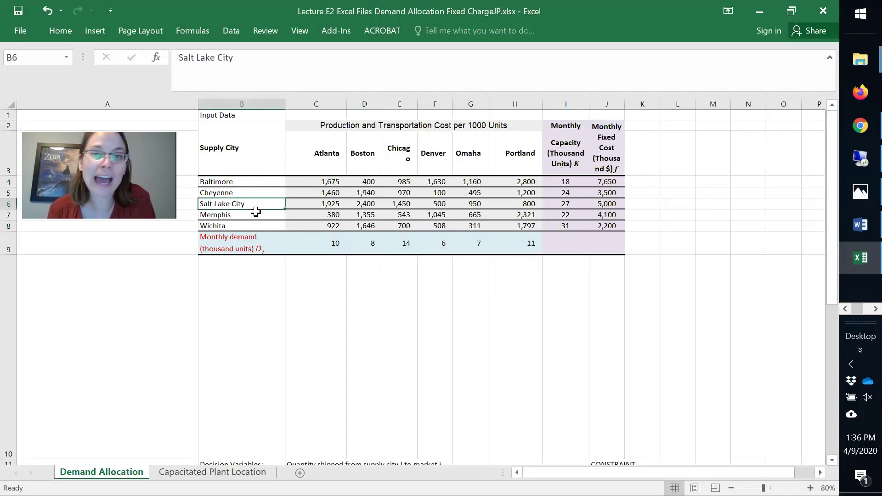
pyautogui.click(569, 183)
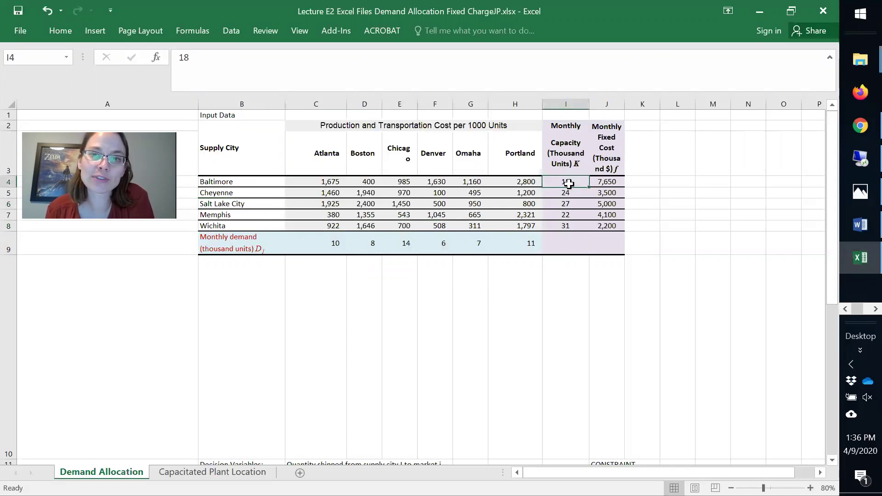
pyautogui.click(574, 192)
pyautogui.moveTo(579, 181); pyautogui.dragTo(571, 226)
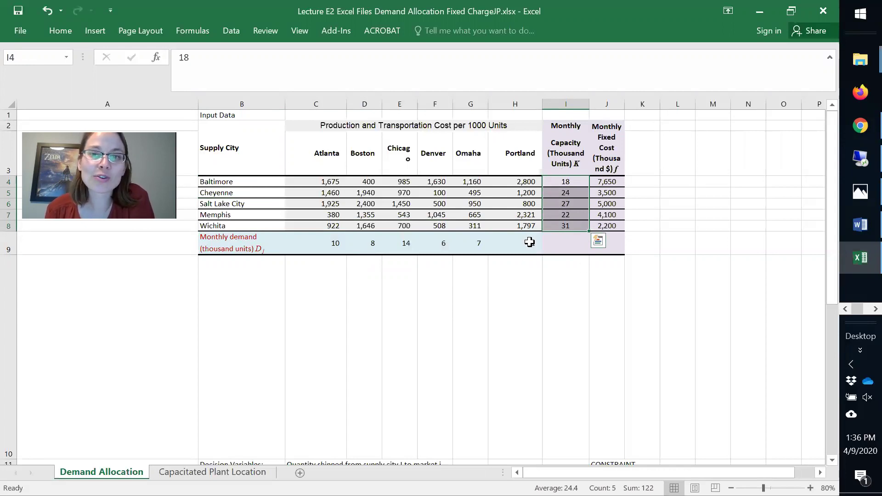
pyautogui.click(664, 240)
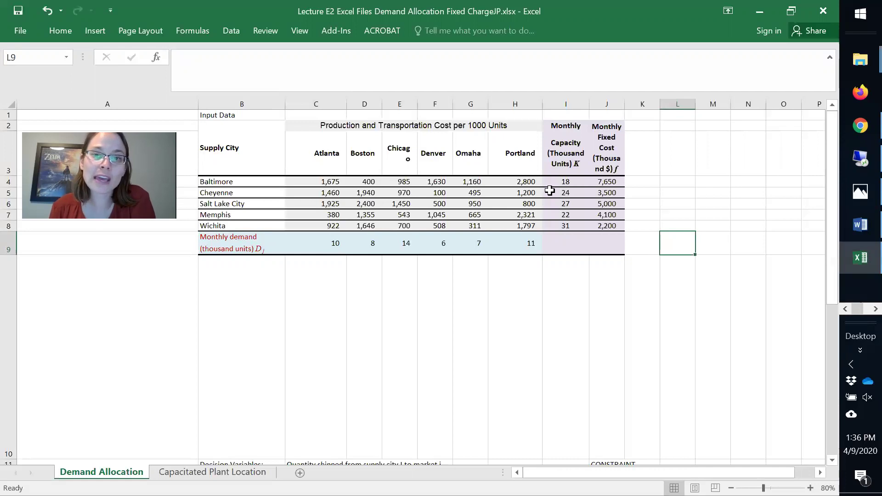
pyautogui.moveTo(564, 185); pyautogui.dragTo(324, 248)
pyautogui.click(716, 256)
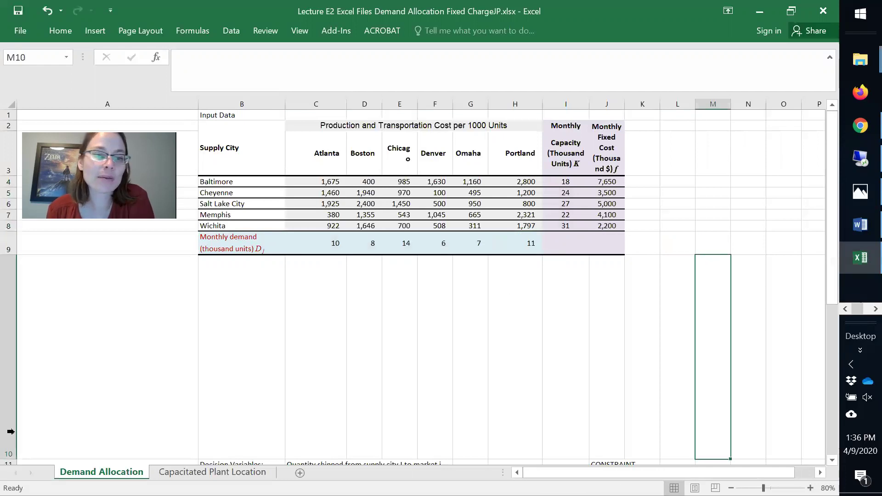
# Autofit row 10 to reveal the Decision Variables section with the quantity-shipped grid.
pyautogui.doubleClick(9, 459)
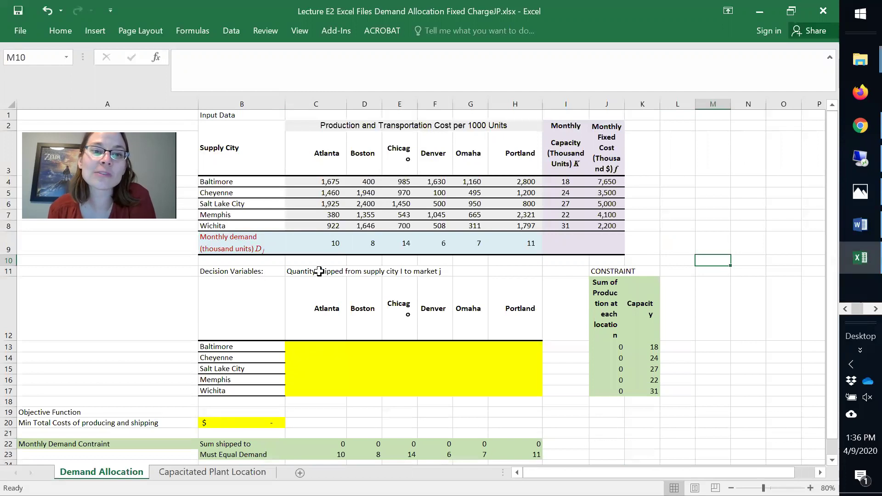
pyautogui.click(277, 271)
pyautogui.click(336, 273)
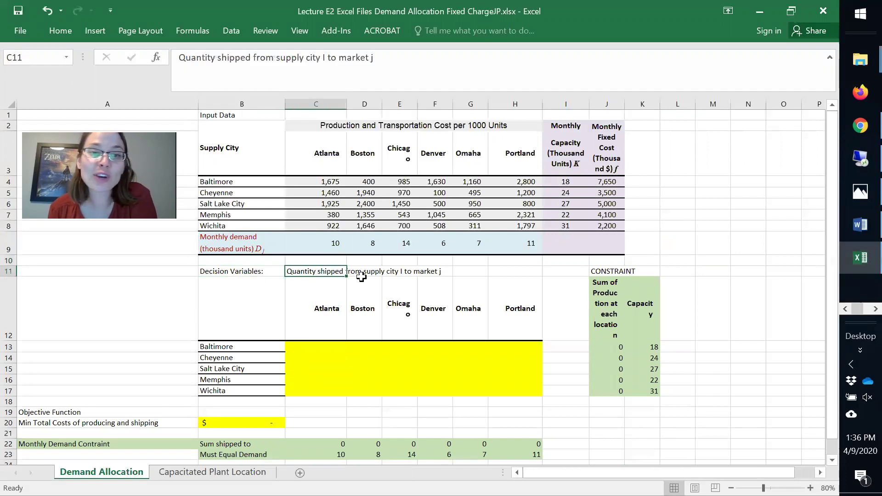
pyautogui.click(324, 281)
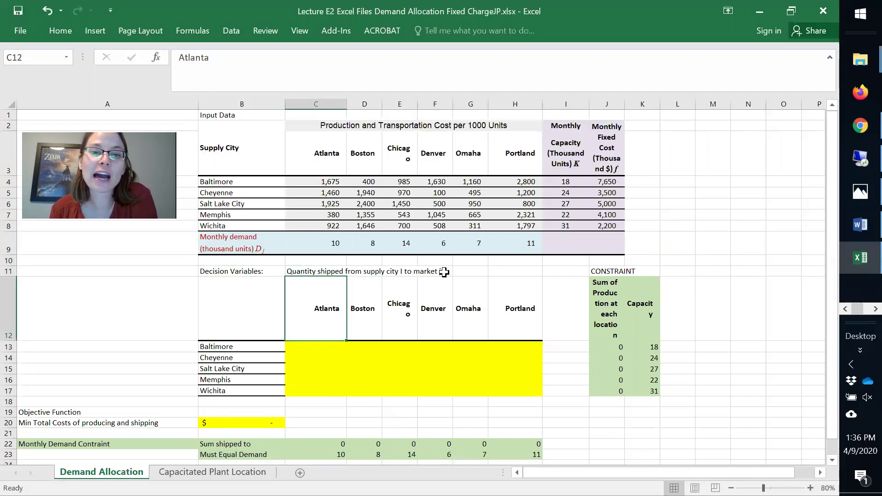
pyautogui.moveTo(331, 183); pyautogui.dragTo(522, 226)
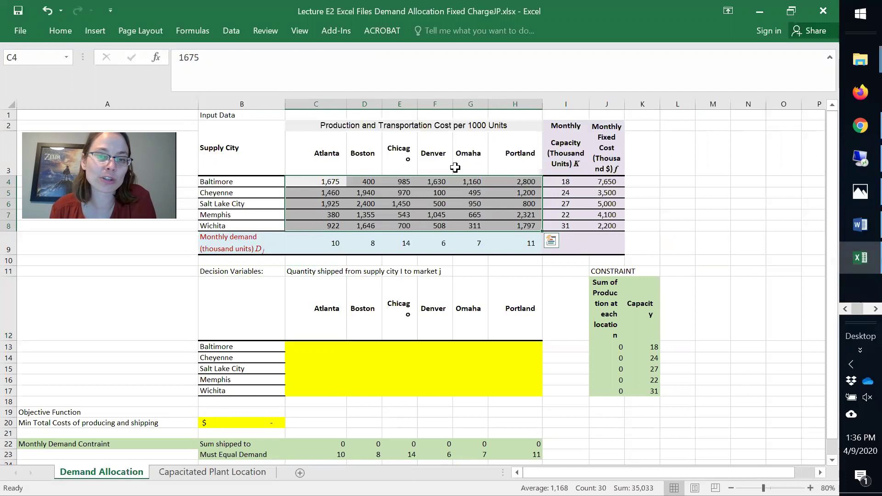
# Highlight the yellow shipment grid C13:H17, from Baltimore-to-Atlanta through Memphis-to-Denver.
pyautogui.click(313, 352)
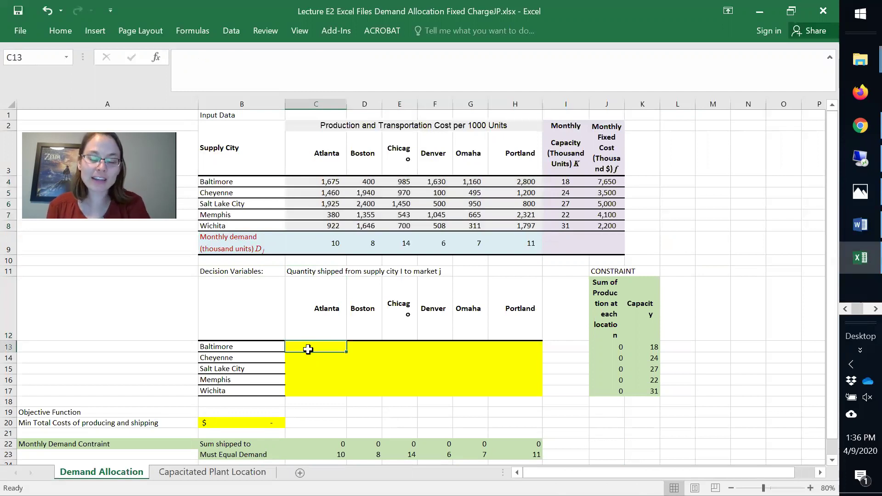
pyautogui.moveTo(308, 350); pyautogui.dragTo(522, 389)
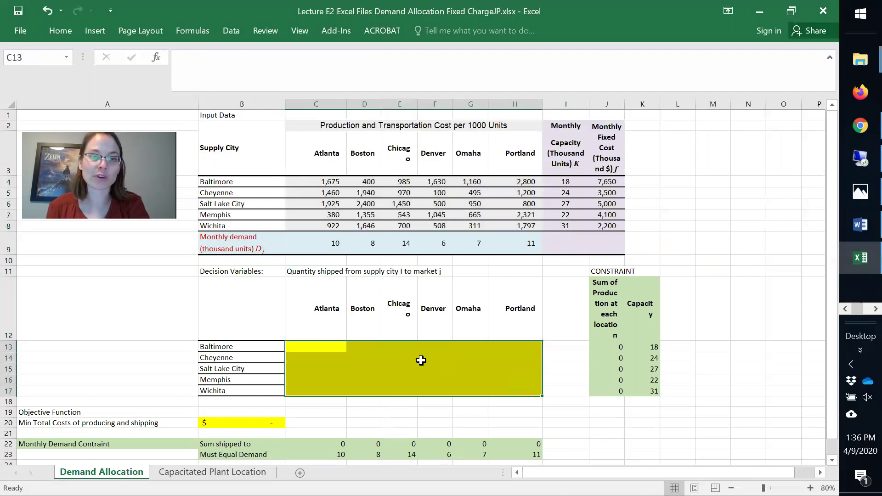
pyautogui.click(306, 350)
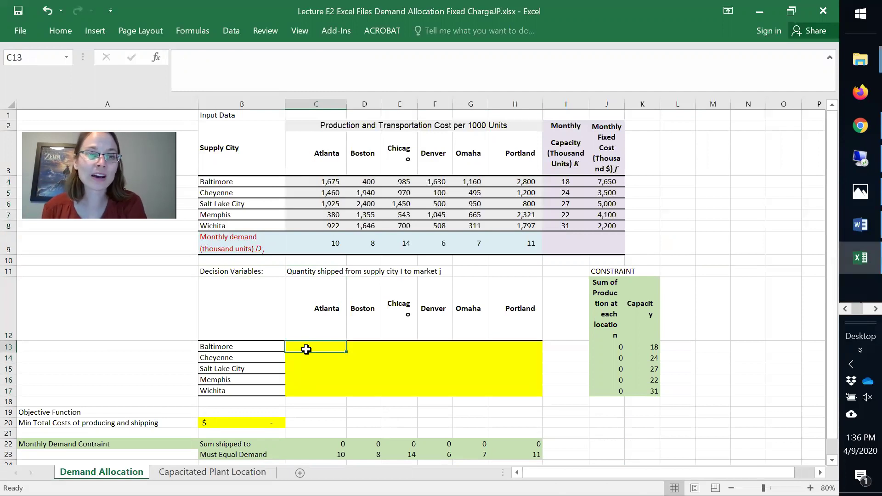
pyautogui.click(226, 343)
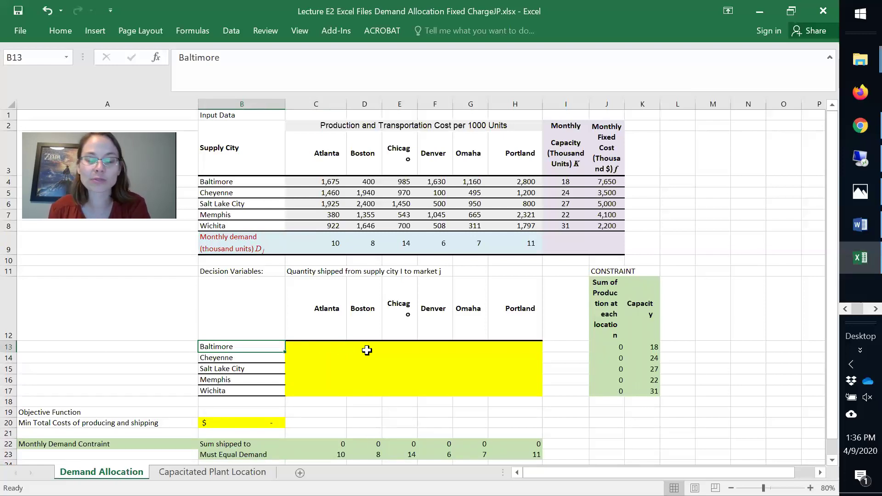
pyautogui.click(446, 379)
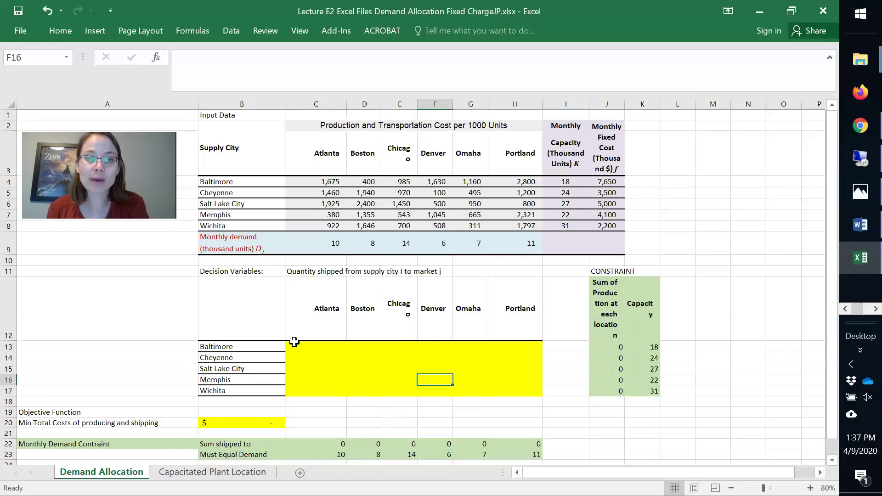
pyautogui.moveTo(294, 342); pyautogui.dragTo(485, 397)
# Match shipment cells to their costs: Baltimore-Atlanta 1,675 and Baltimore-Boston 400.
pyautogui.moveTo(325, 181); pyautogui.dragTo(519, 225)
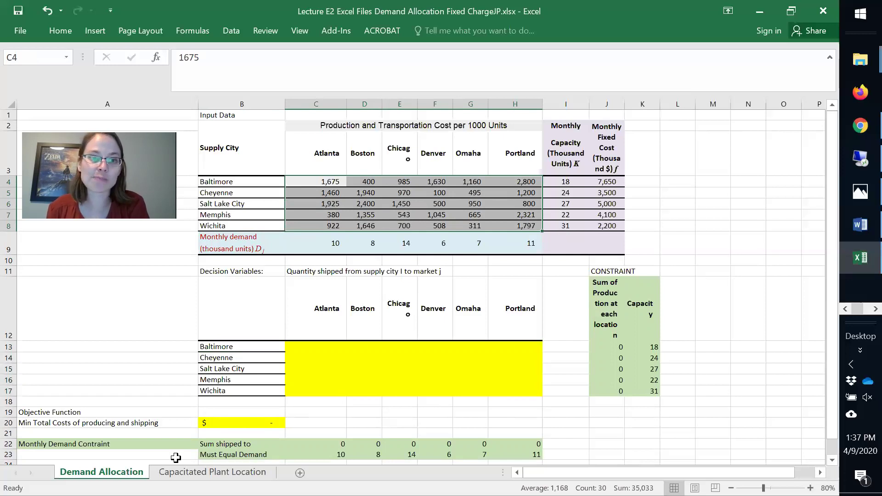
pyautogui.click(313, 345)
pyautogui.click(325, 184)
pyautogui.click(372, 348)
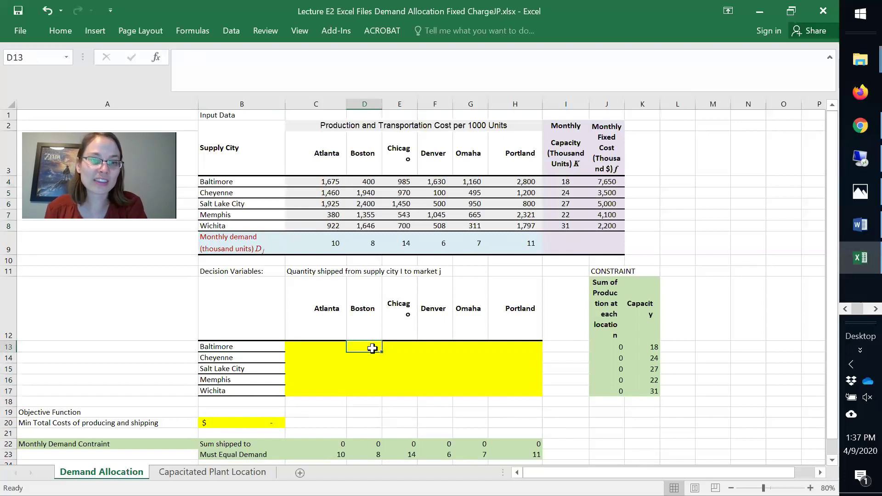
pyautogui.click(370, 182)
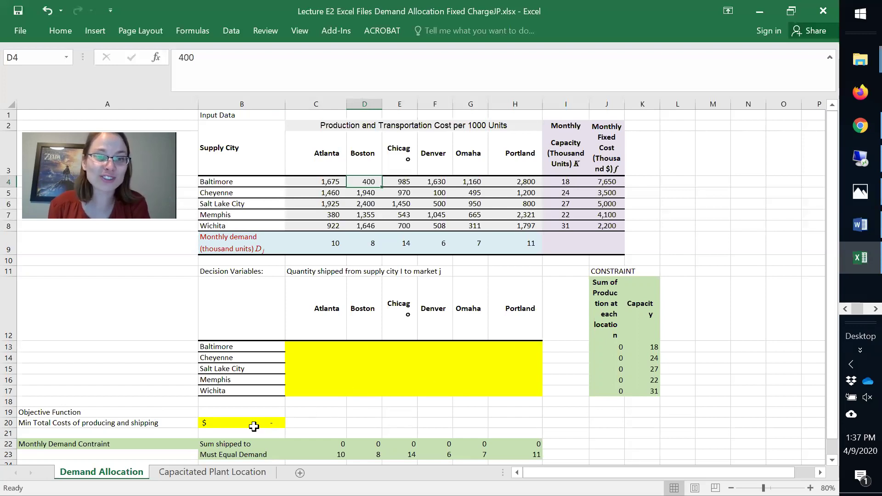
# Commit =SUMPRODUCT(C4:H8,C13:H17) in B20, then highlight the shipment grid it multiplies.
pyautogui.click(253, 422)
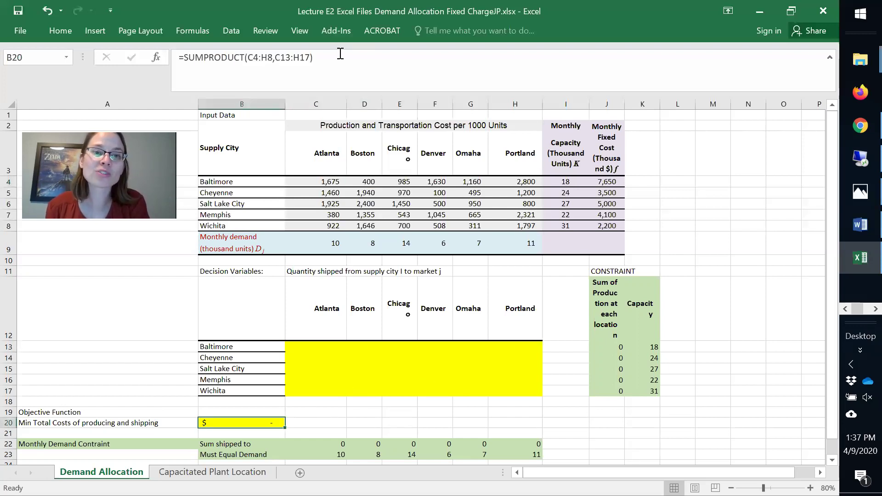
pyautogui.press('F2')
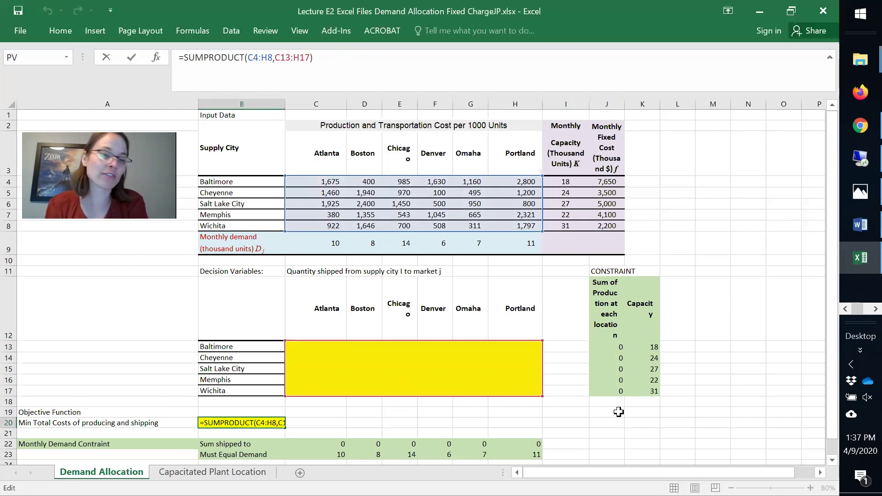
pyautogui.press('Return')
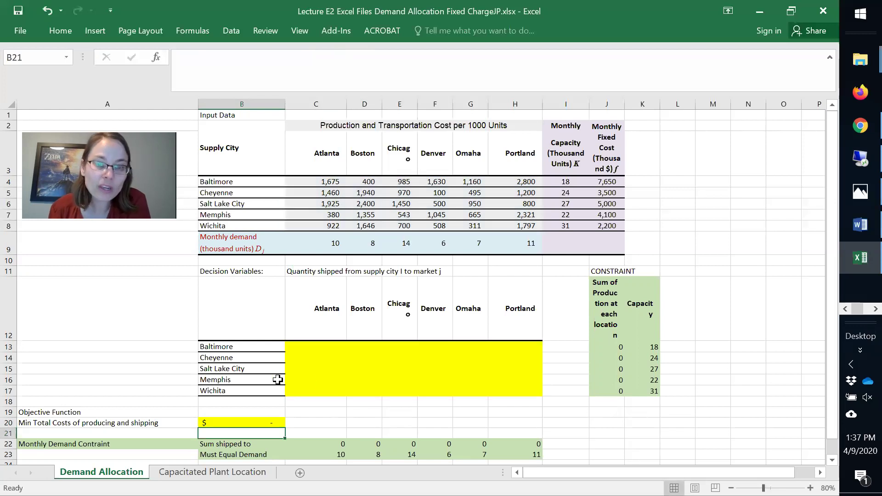
pyautogui.click(256, 422)
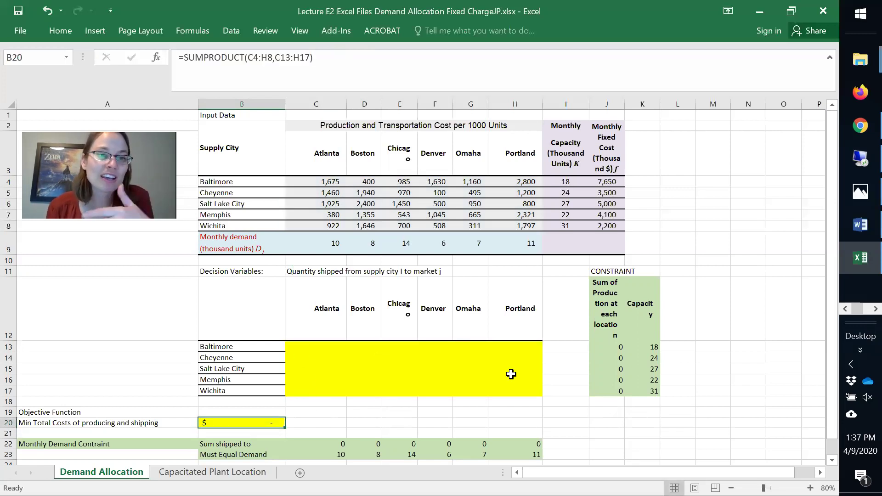
pyautogui.moveTo(341, 350); pyautogui.dragTo(497, 389)
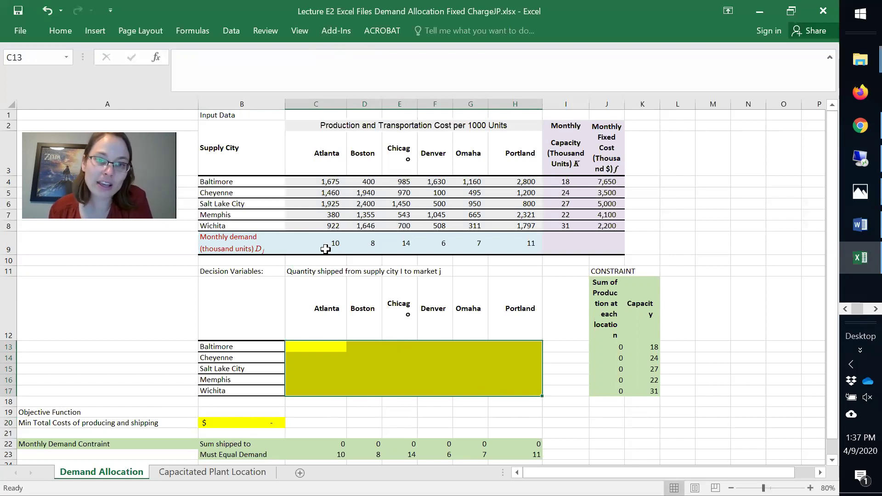
pyautogui.moveTo(325, 249); pyautogui.dragTo(537, 241)
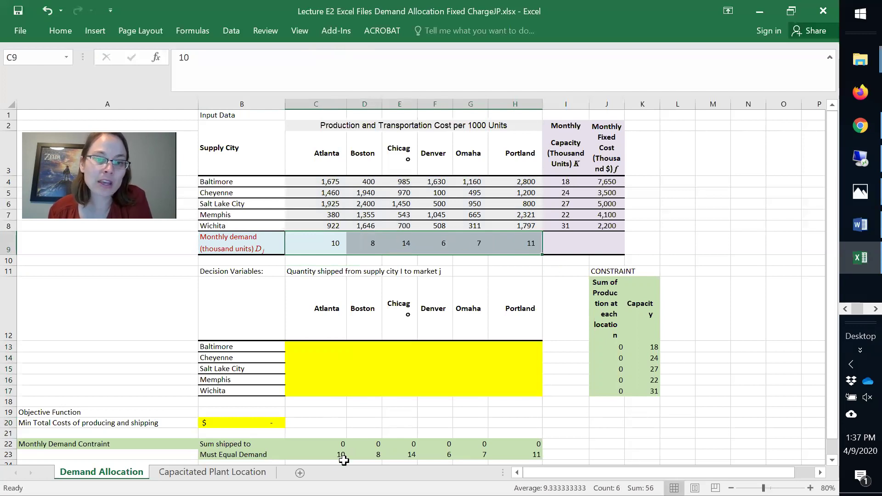
pyautogui.click(328, 444)
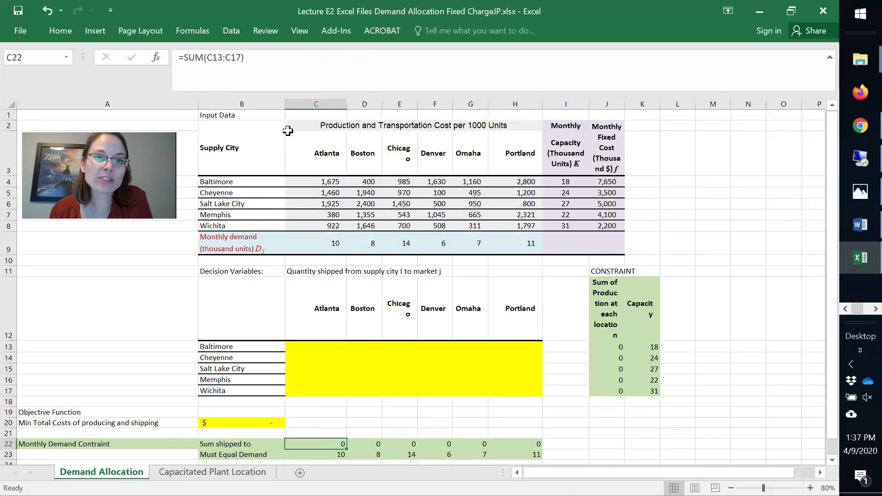
pyautogui.click(275, 63)
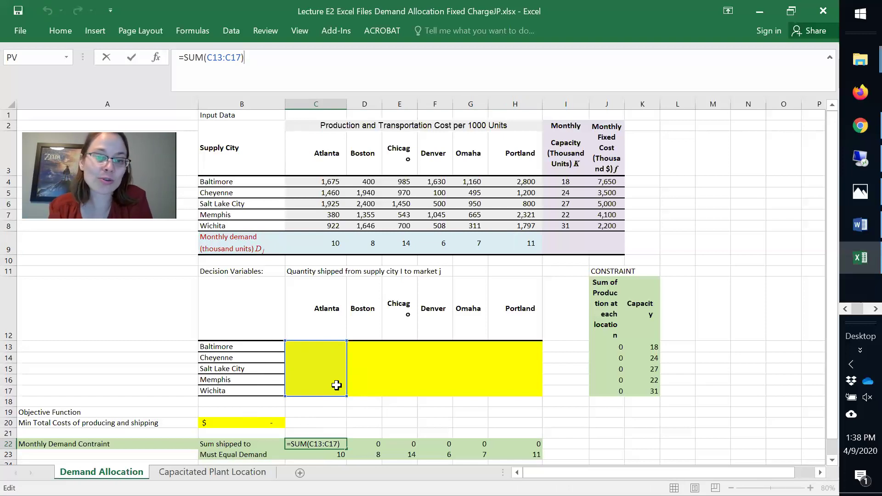
pyautogui.press('Return')
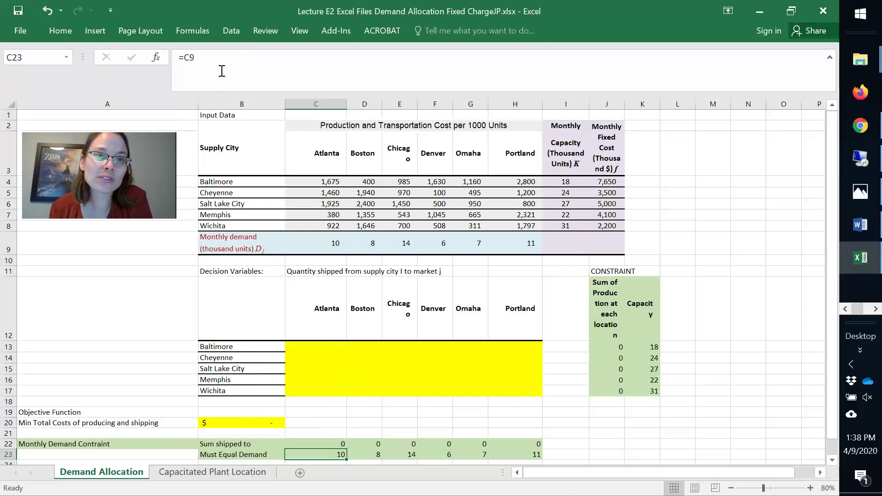
pyautogui.click(222, 71)
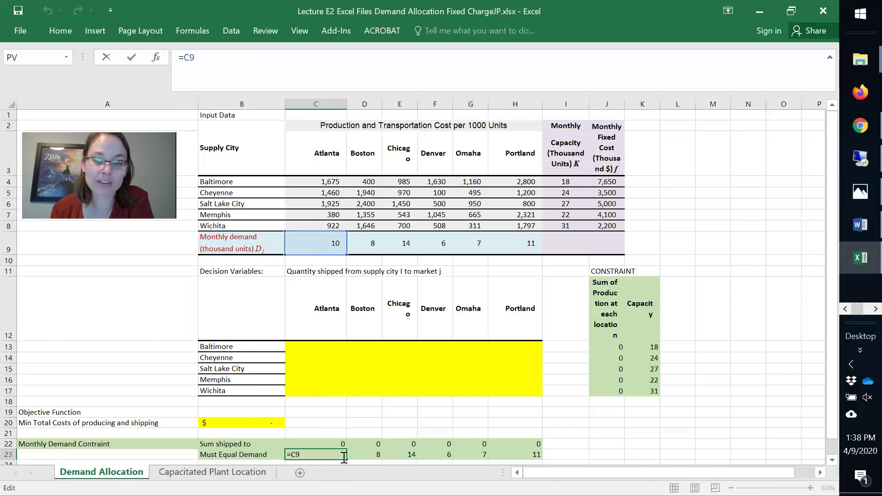
pyautogui.press('Return')
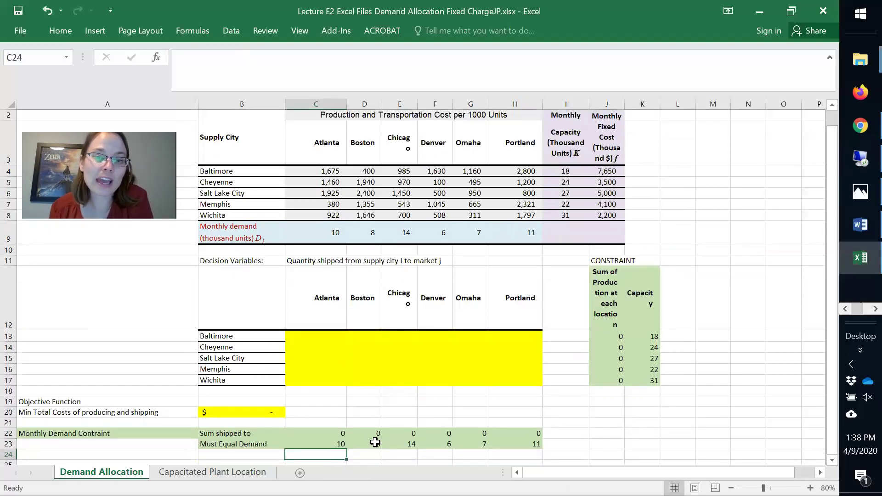
pyautogui.click(371, 434)
pyautogui.click(295, 69)
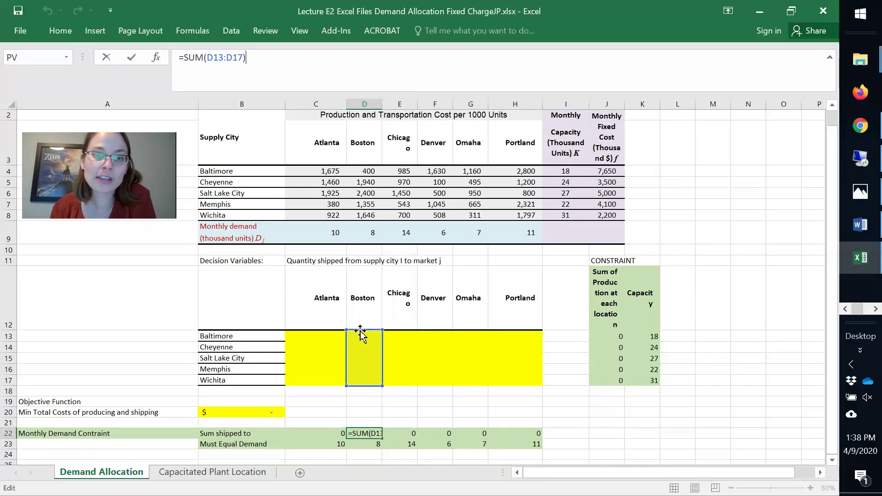
pyautogui.click(364, 445)
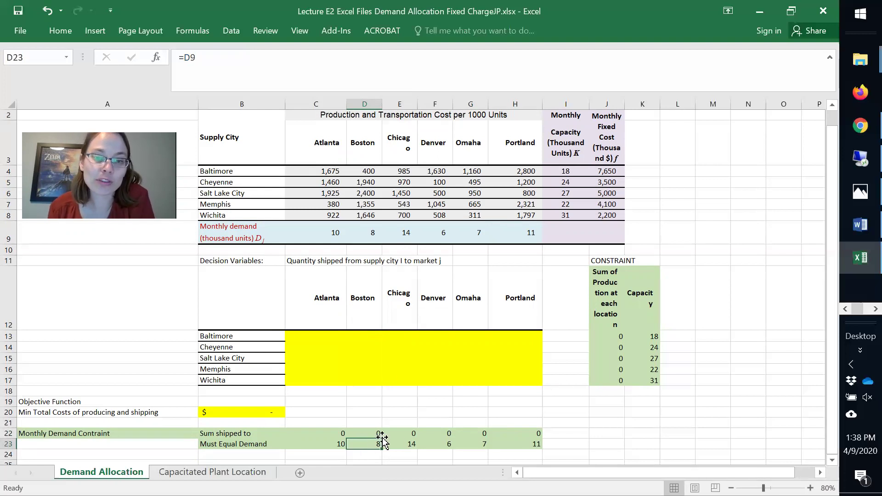
pyautogui.click(411, 442)
pyautogui.click(407, 434)
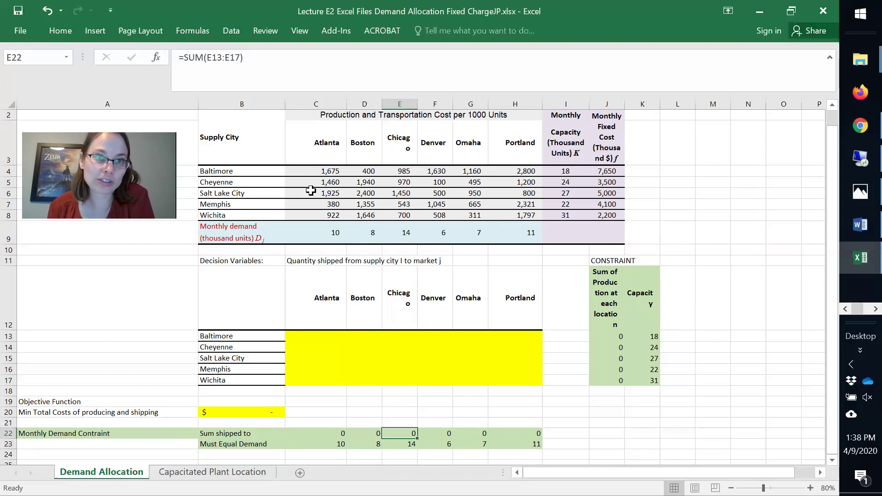
pyautogui.click(259, 64)
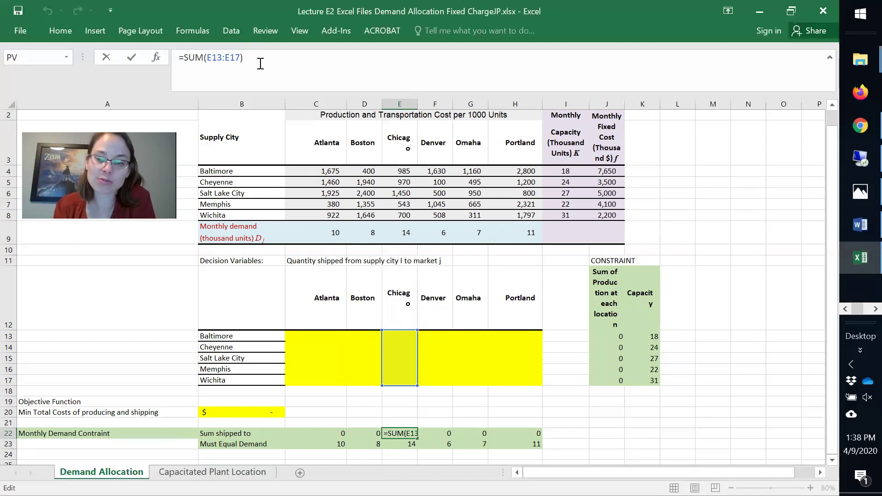
pyautogui.press('Return')
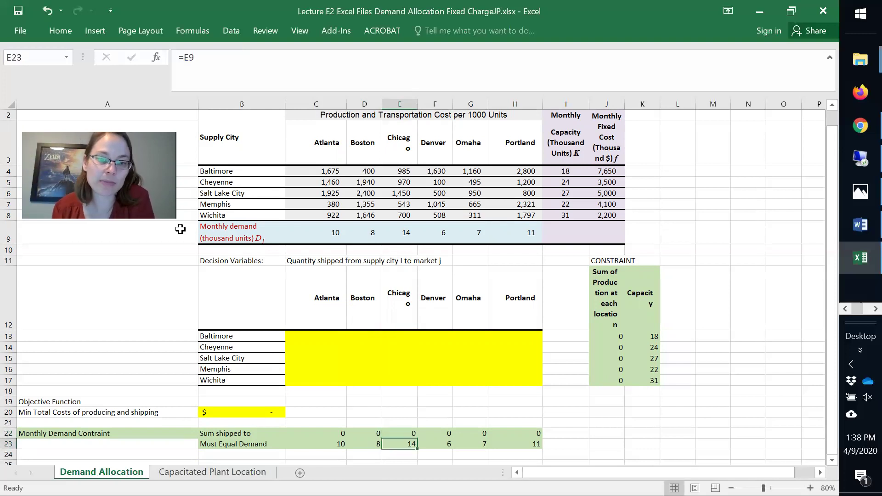
pyautogui.click(316, 444)
pyautogui.moveTo(335, 431); pyautogui.dragTo(510, 435)
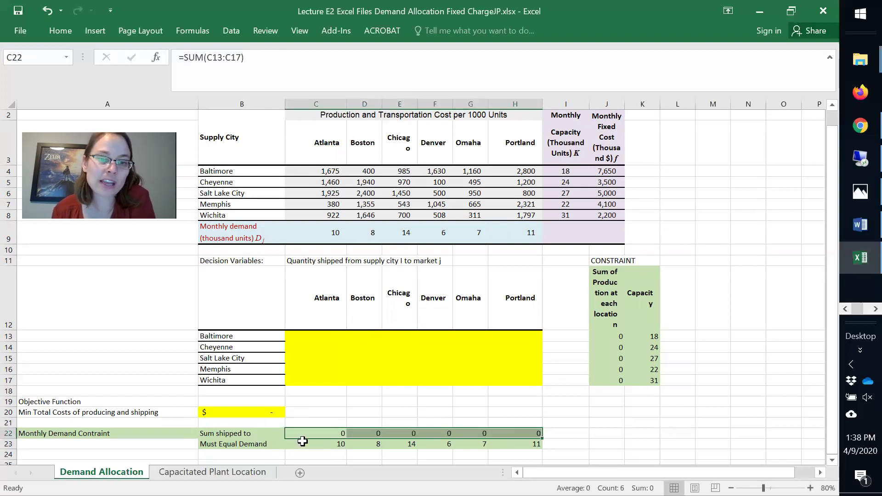
pyautogui.moveTo(298, 443); pyautogui.dragTo(528, 444)
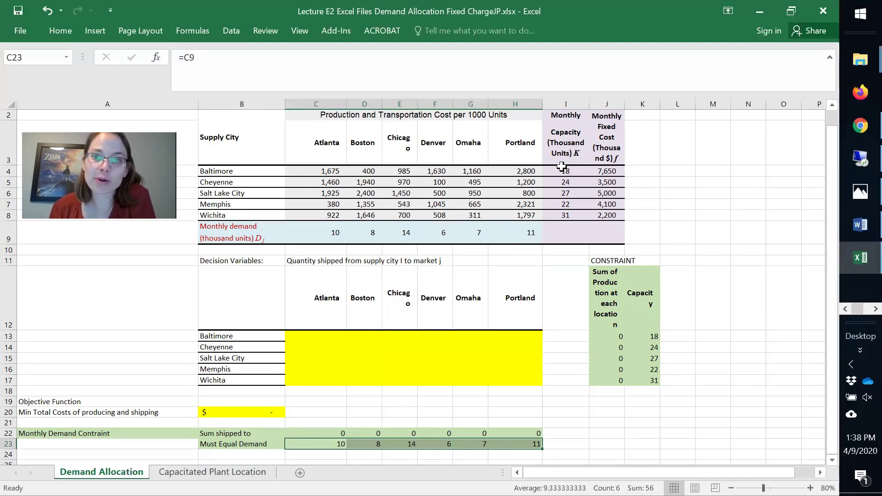
pyautogui.moveTo(561, 166); pyautogui.dragTo(564, 216)
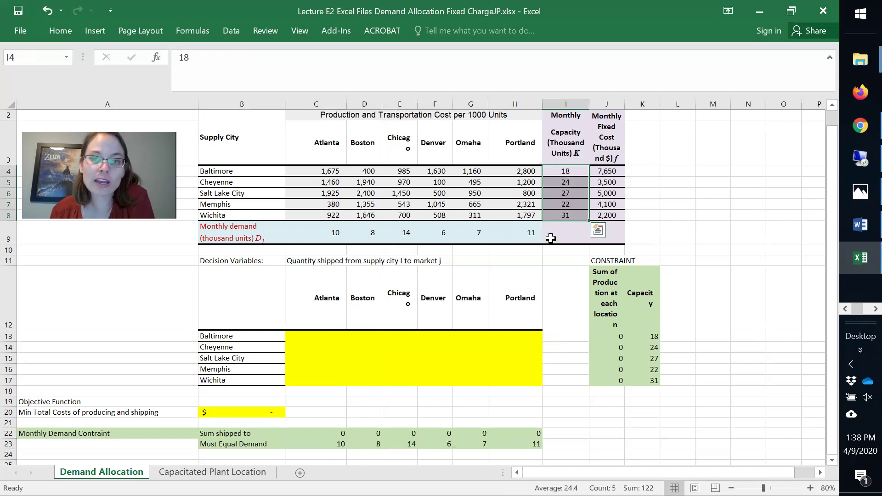
pyautogui.click(218, 335)
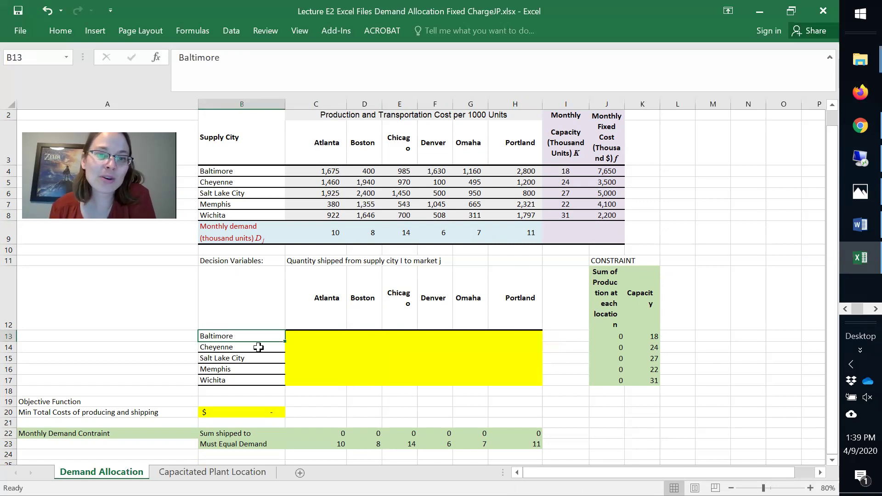
pyautogui.moveTo(311, 335); pyautogui.dragTo(524, 335)
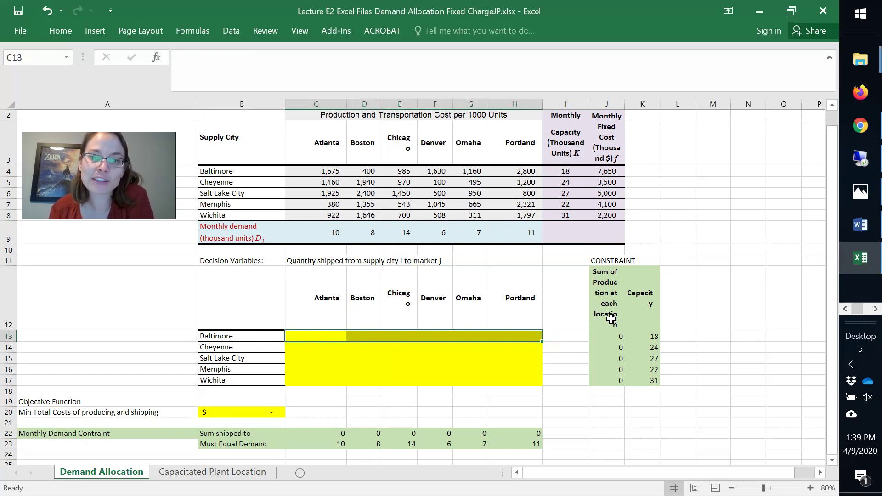
pyautogui.click(610, 338)
pyautogui.click(296, 61)
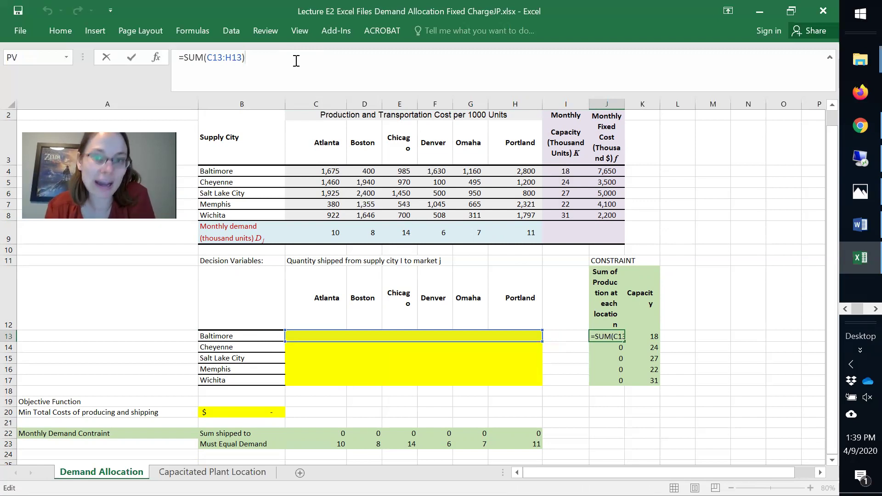
pyautogui.press('Return')
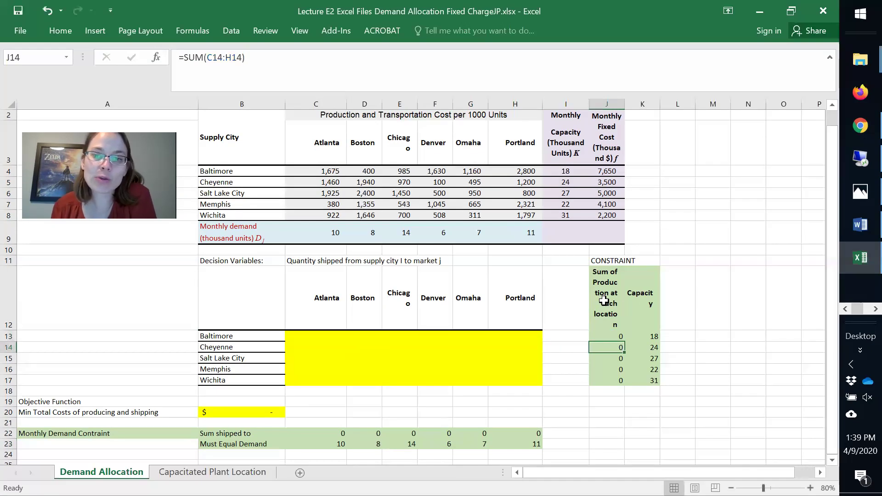
pyautogui.click(612, 334)
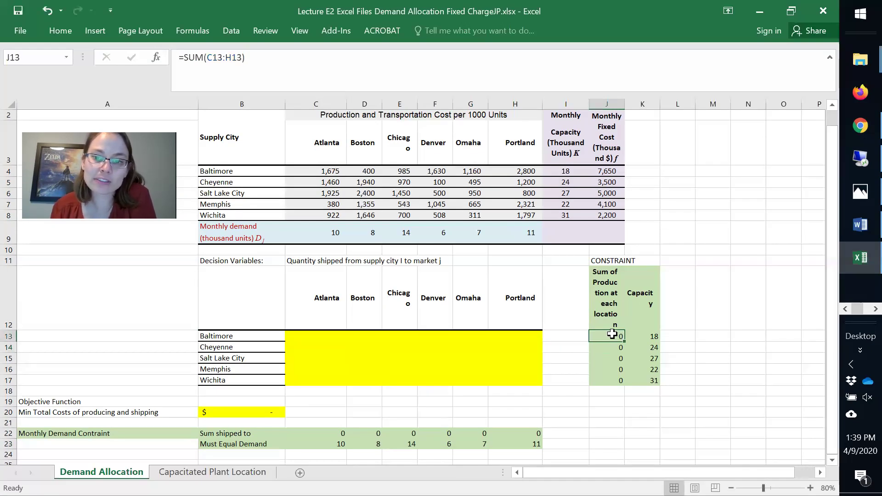
pyautogui.click(655, 337)
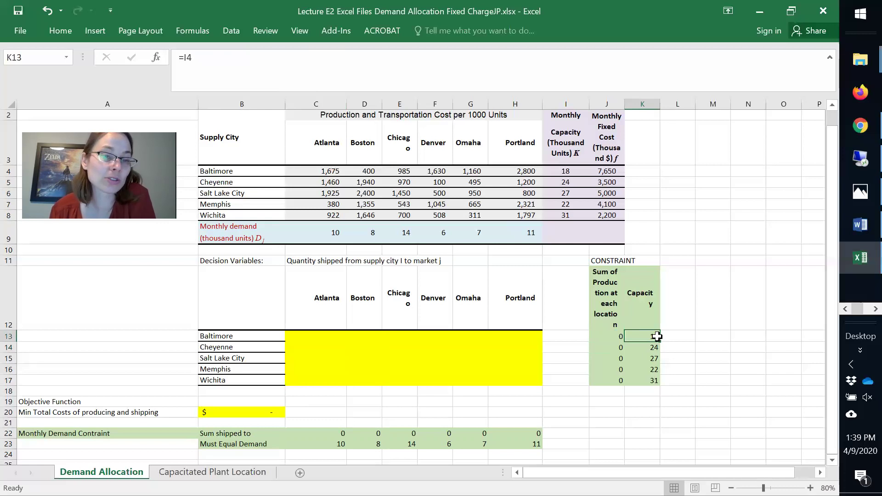
pyautogui.click(604, 348)
pyautogui.click(248, 358)
pyautogui.click(255, 347)
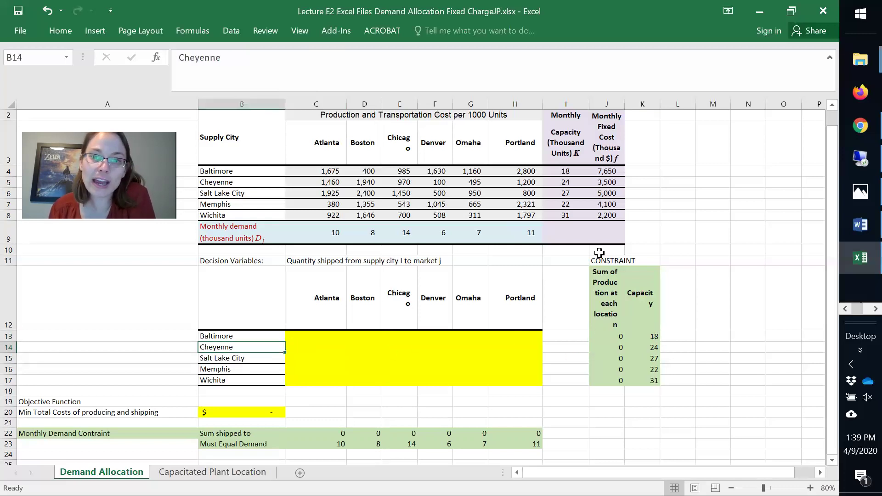
pyautogui.click(650, 347)
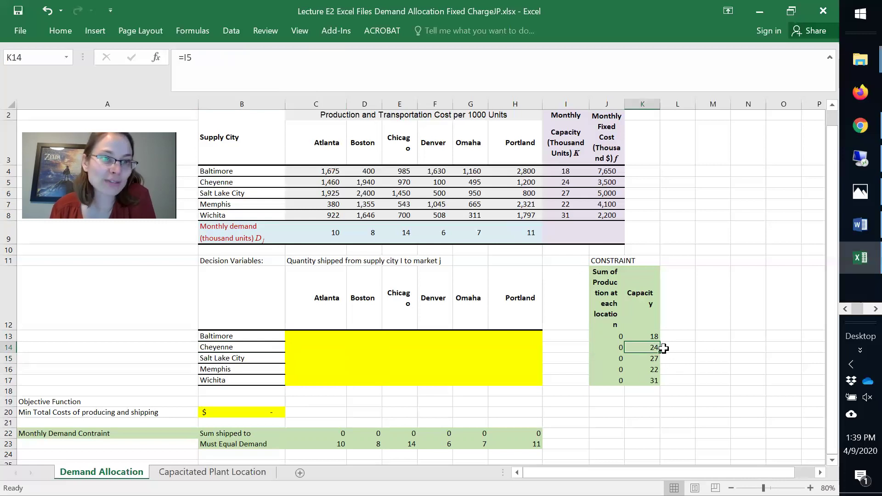
pyautogui.click(300, 349)
pyautogui.click(616, 347)
pyautogui.click(290, 66)
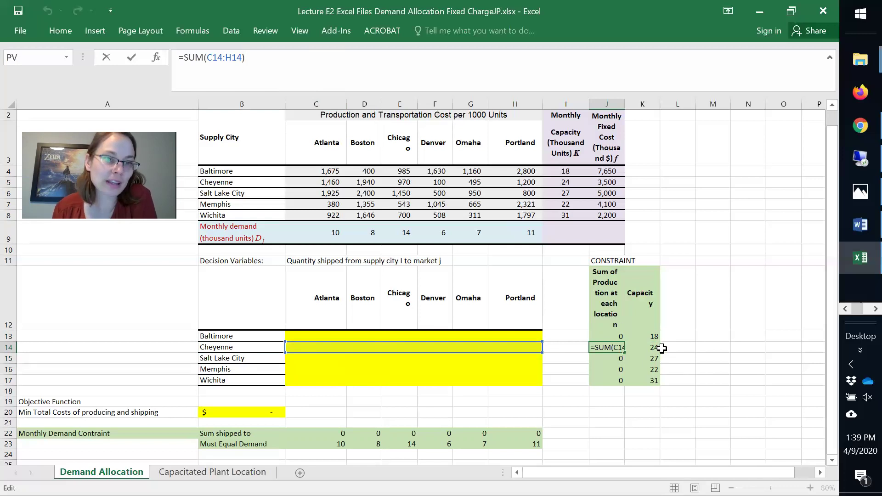
pyautogui.press('Return')
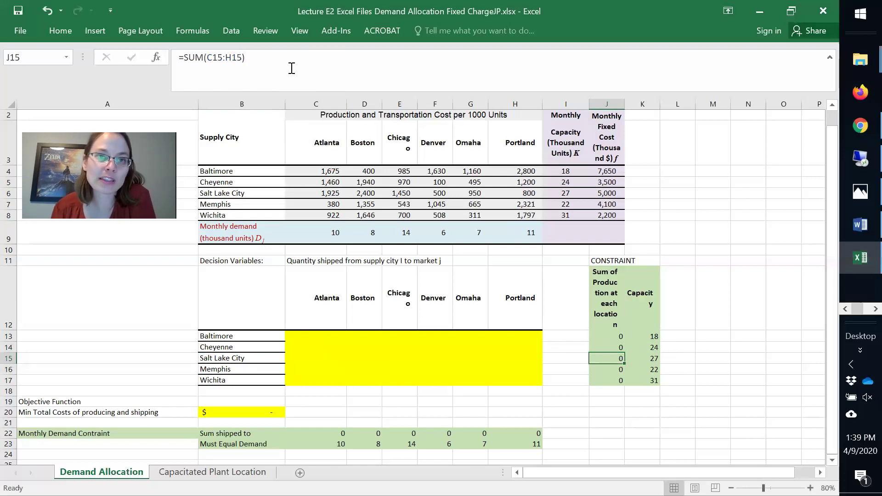
pyautogui.click(294, 60)
pyautogui.press('Return')
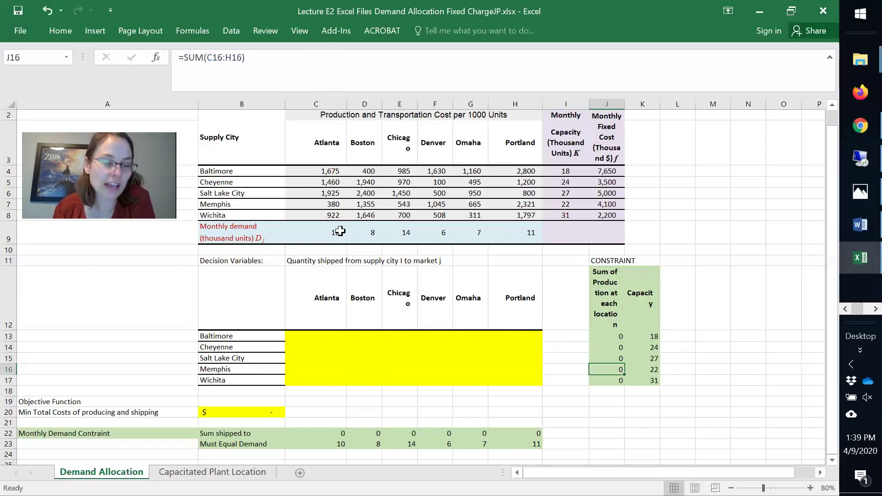
pyautogui.click(604, 404)
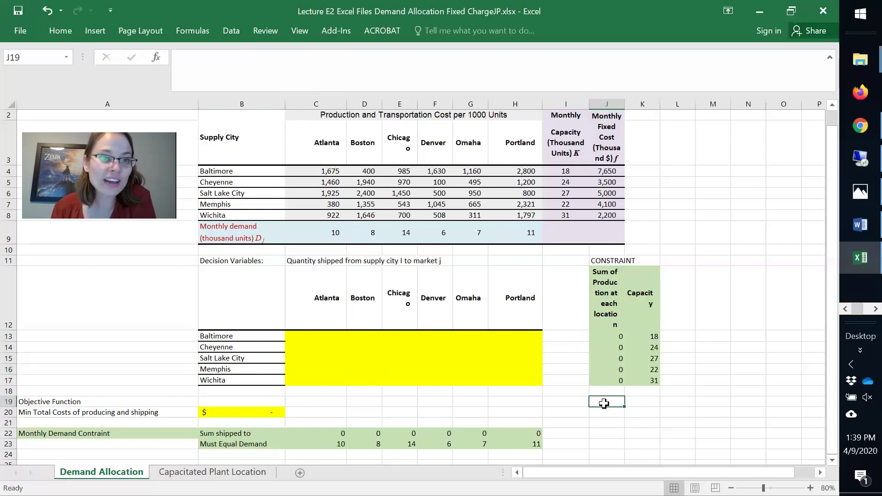
# In Solver, confirm objective B20 and reselect C13:H17 as the variable cells.
pyautogui.click(231, 30)
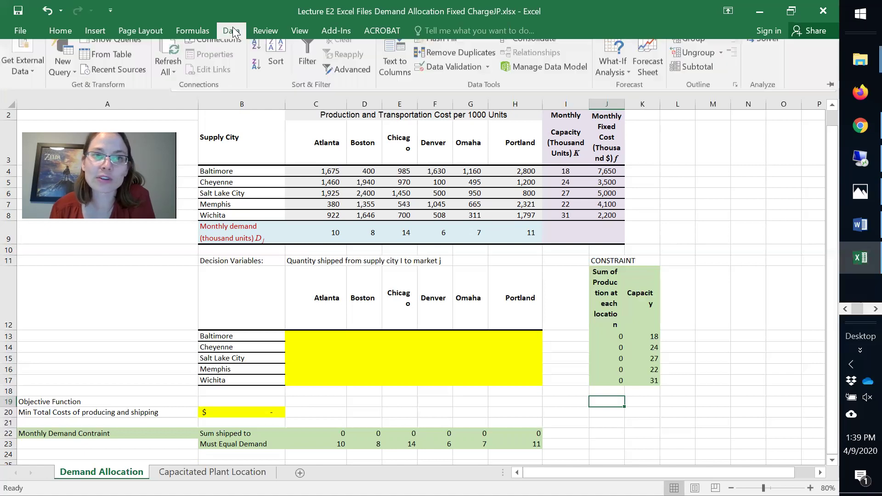
pyautogui.click(770, 50)
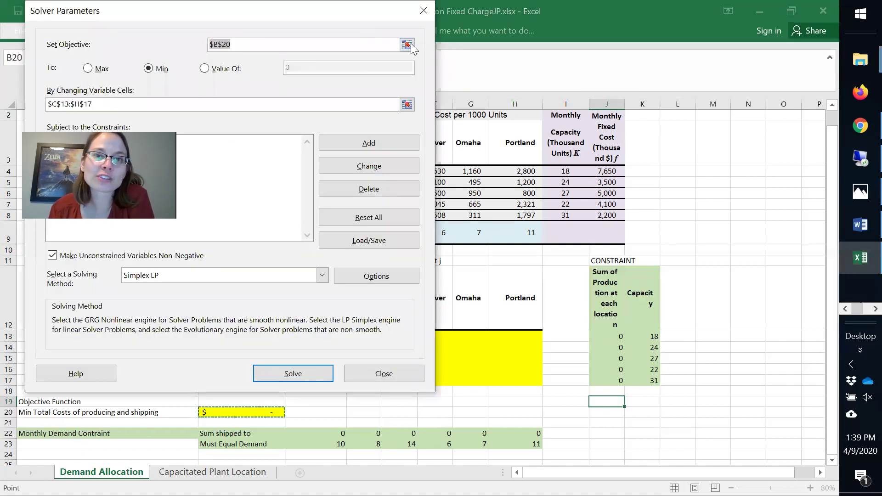
pyautogui.click(411, 44)
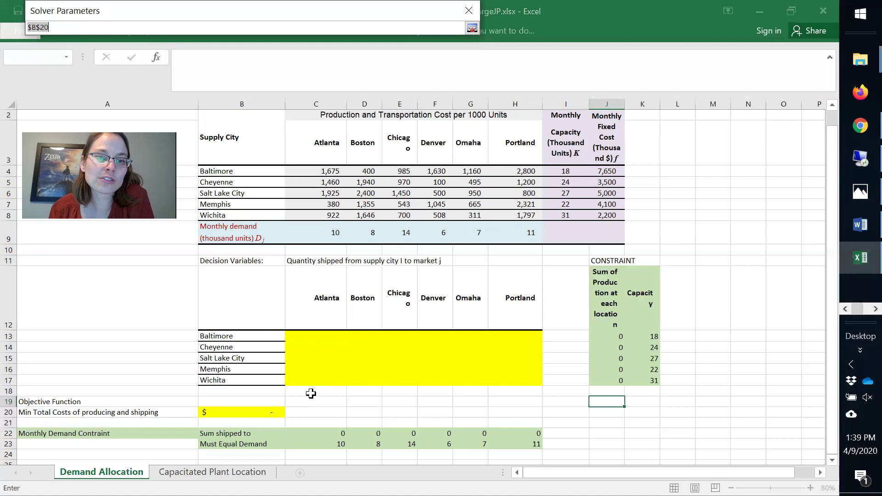
pyautogui.click(472, 28)
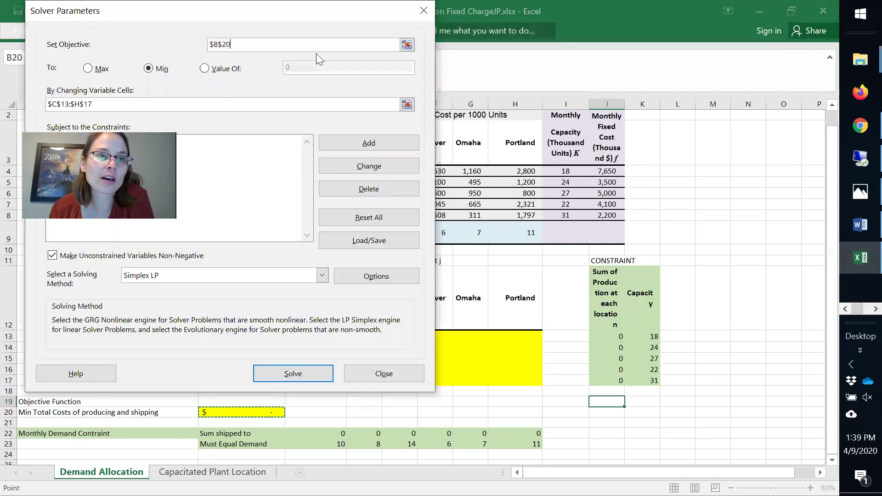
pyautogui.click(407, 105)
pyautogui.moveTo(296, 335); pyautogui.dragTo(509, 374)
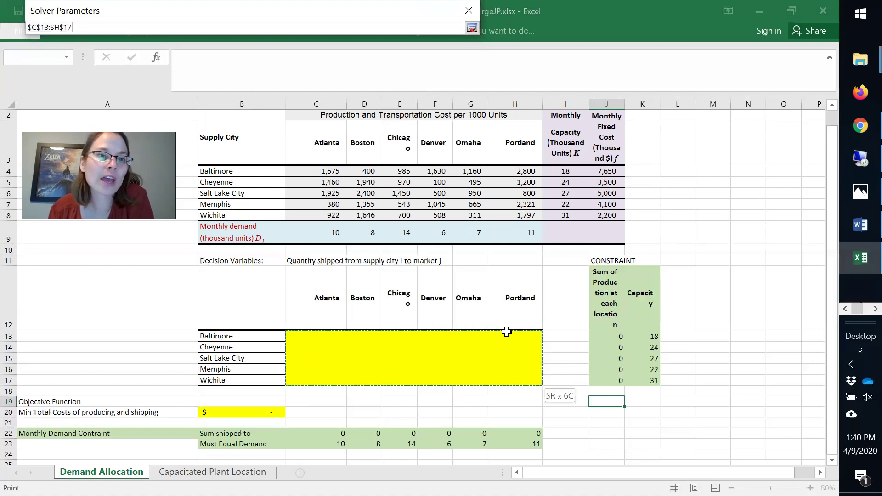
pyautogui.press('Return')
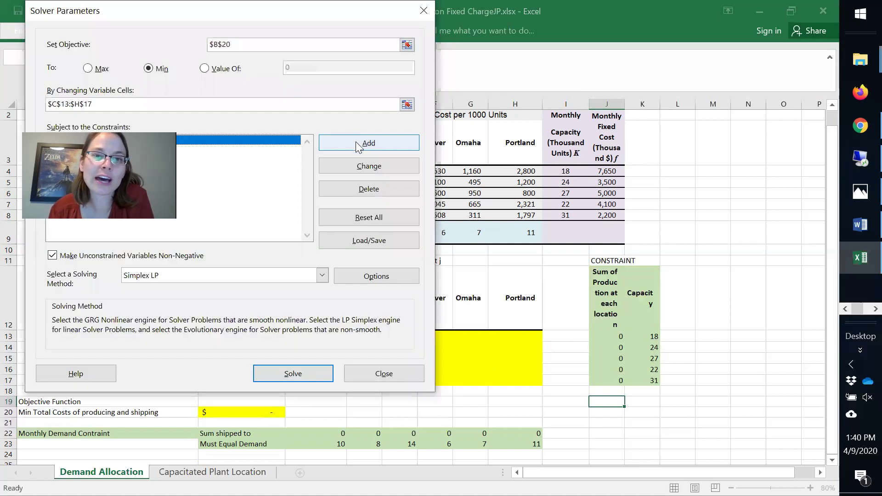
# Review the demand constraint on C23:H23 and cancel without changes.
pyautogui.click(354, 167)
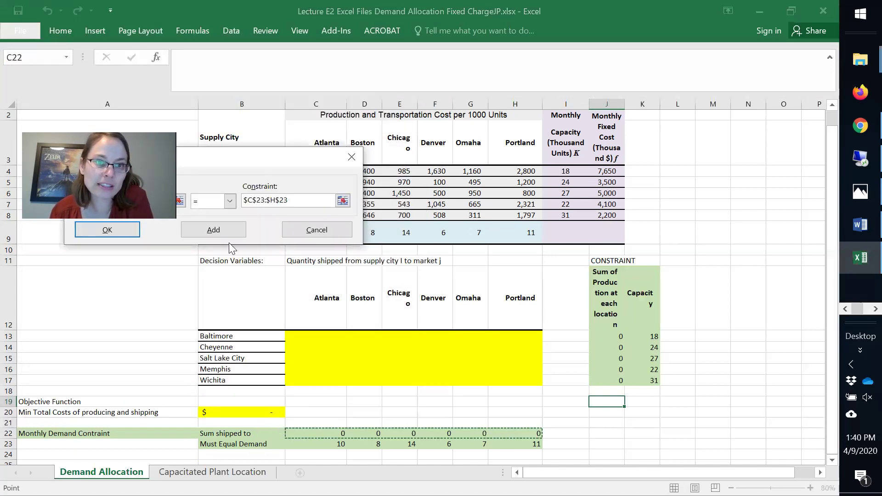
pyautogui.click(343, 200)
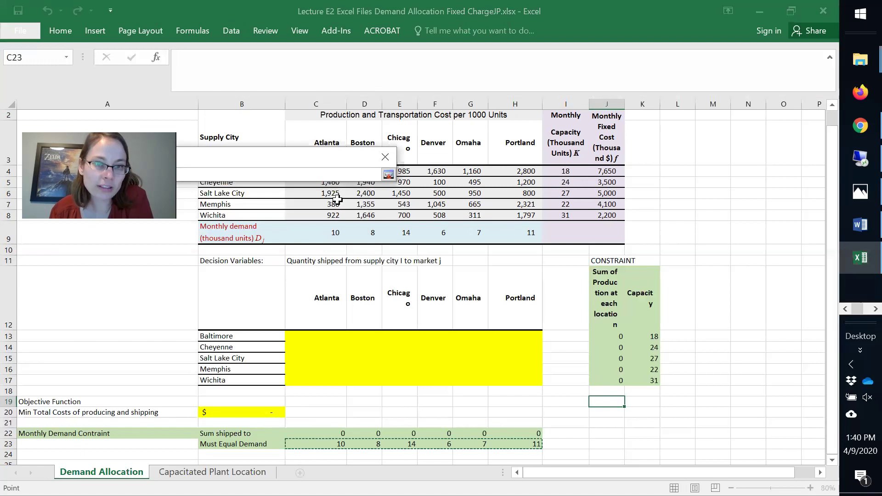
pyautogui.click(388, 175)
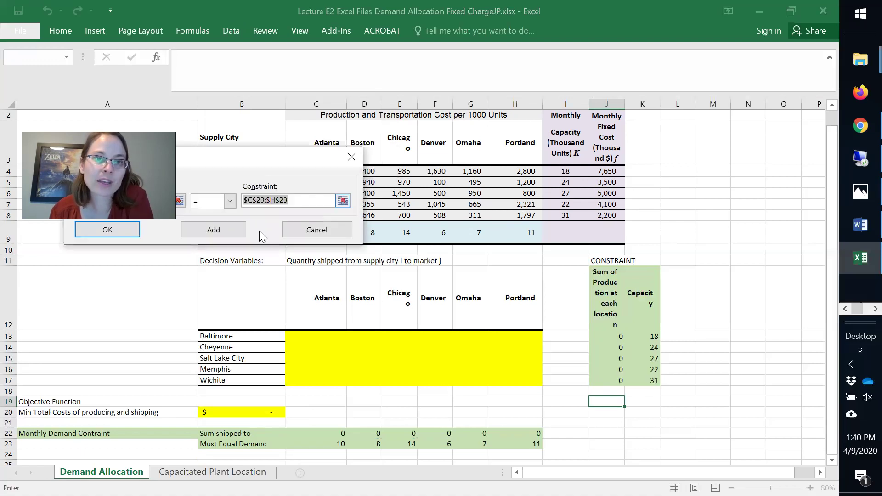
pyautogui.click(311, 233)
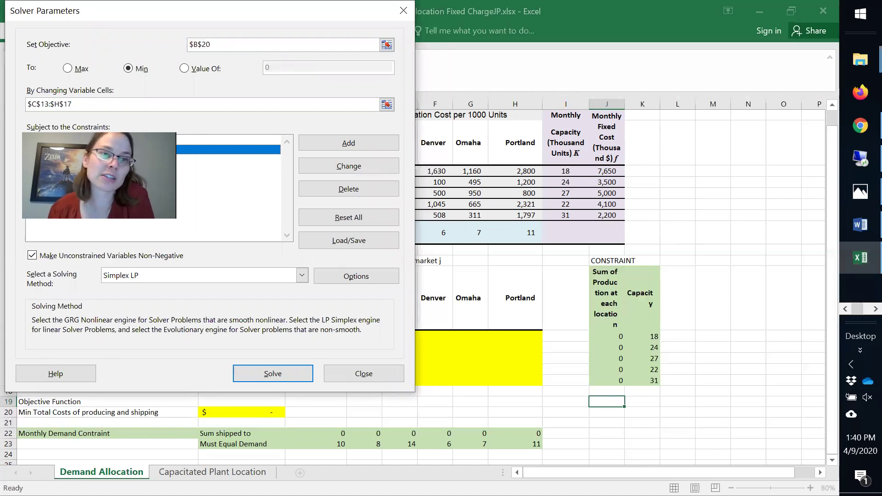
# Review the capacity constraint against K13:K17 and cancel without changes.
pyautogui.click(360, 160)
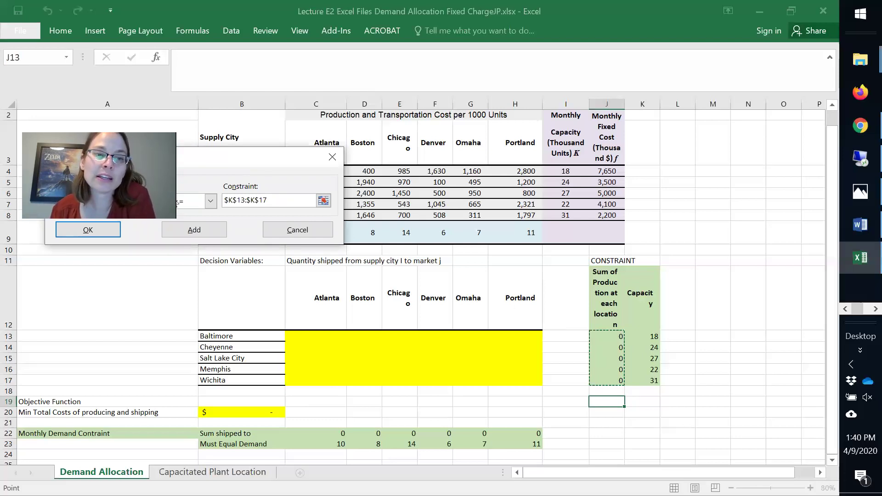
pyautogui.click(323, 200)
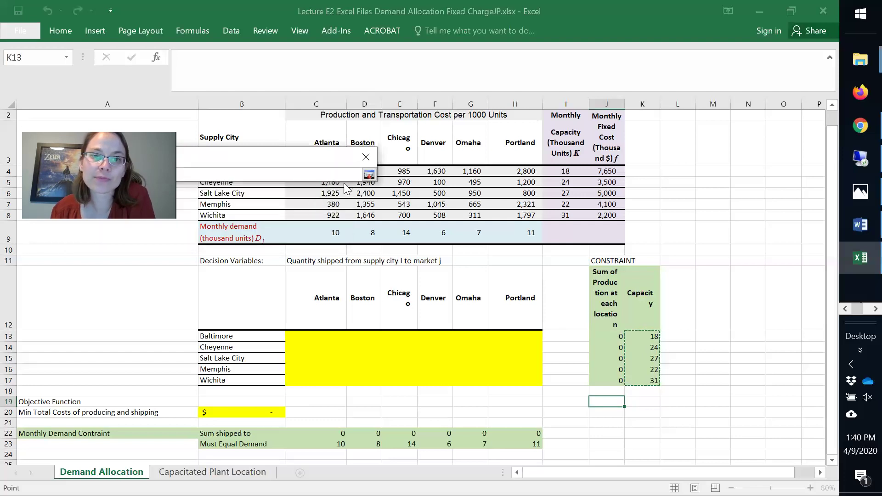
pyautogui.click(369, 175)
pyautogui.click(296, 230)
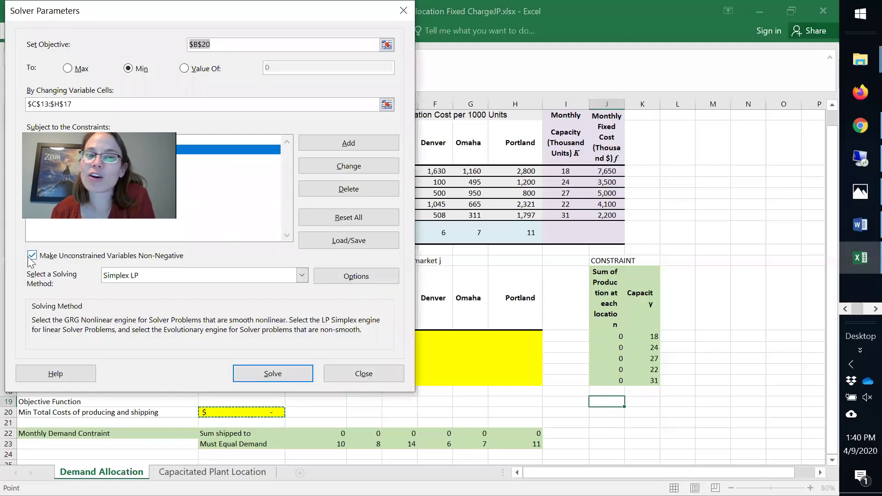
# Keep variables non-negative, use Simplex LP, and solve to minimize total cost.
pyautogui.click(32, 256)
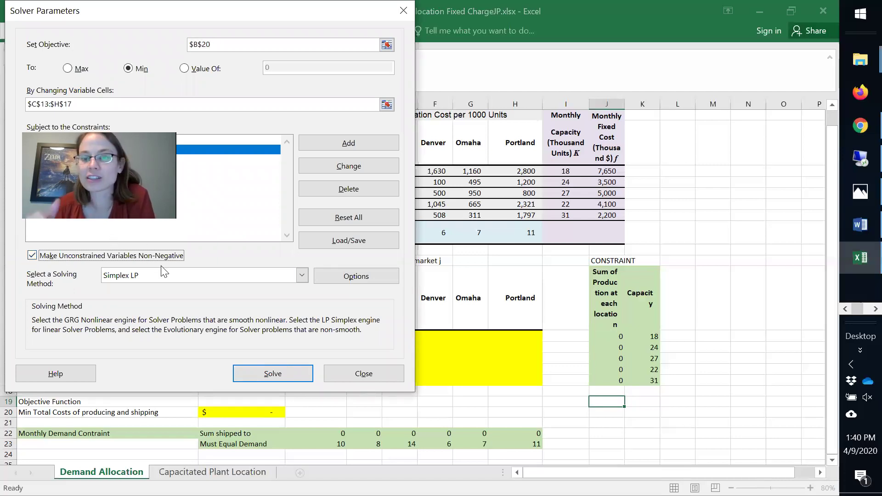
pyautogui.click(140, 275)
pyautogui.click(129, 297)
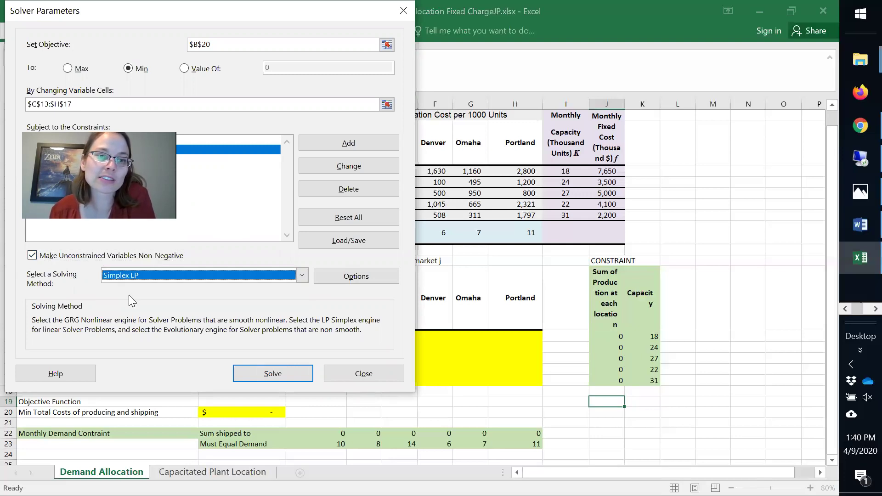
pyautogui.click(284, 375)
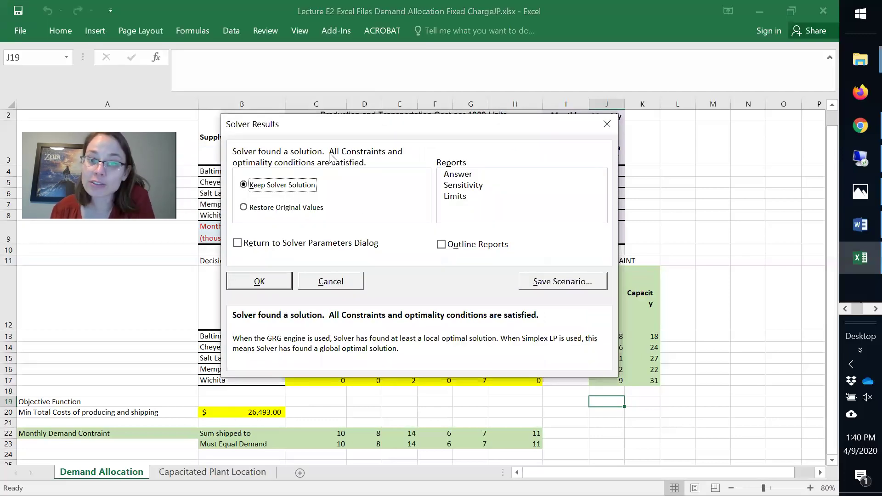
# Keep the Solver solution and review Baltimore's 8 to Boston and Cheyenne's 6 to Denver.
pyautogui.click(274, 281)
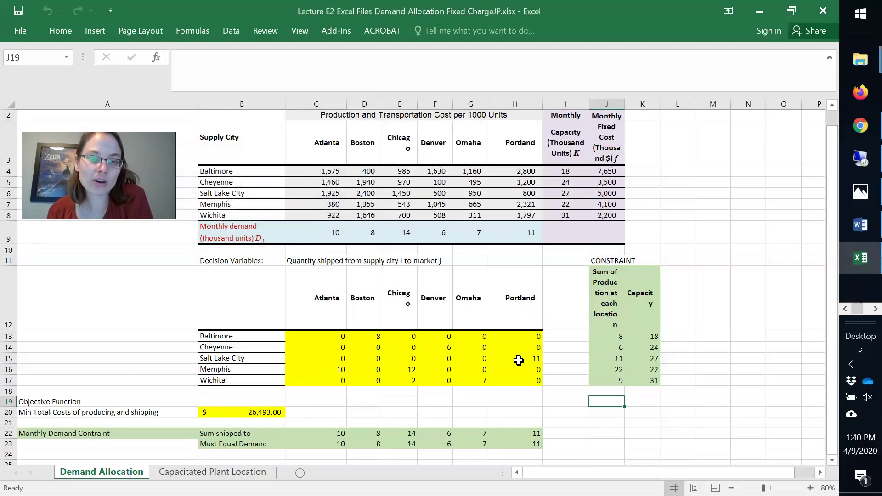
pyautogui.click(344, 411)
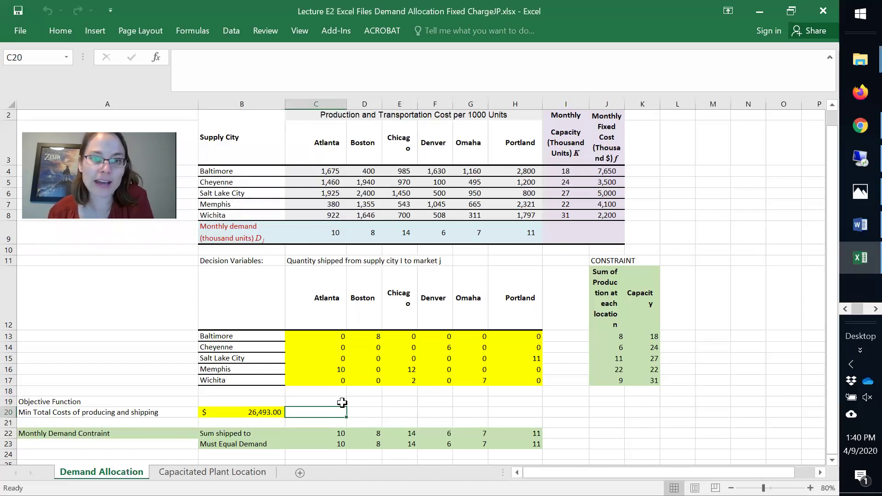
pyautogui.click(315, 336)
pyautogui.click(216, 335)
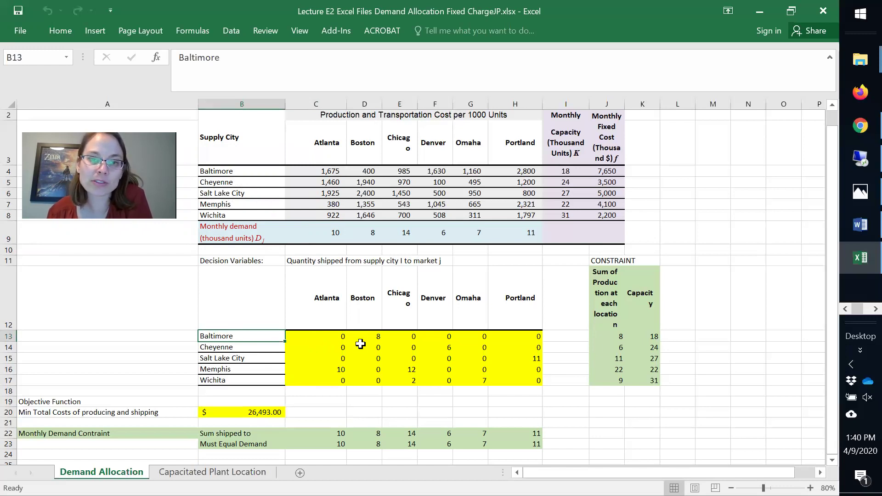
pyautogui.click(373, 336)
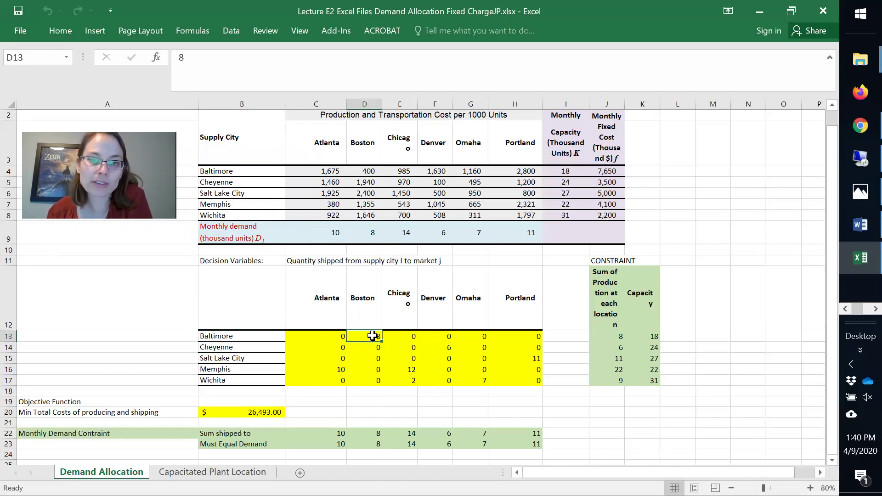
pyautogui.click(225, 348)
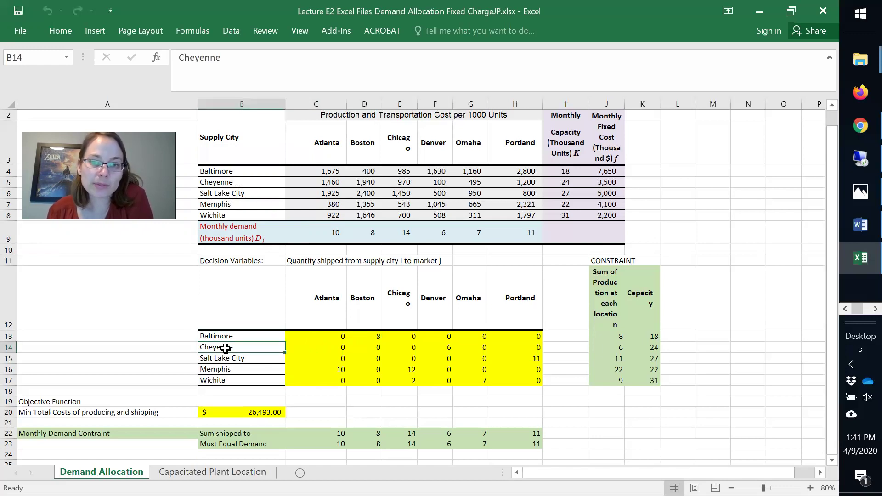
pyautogui.click(443, 346)
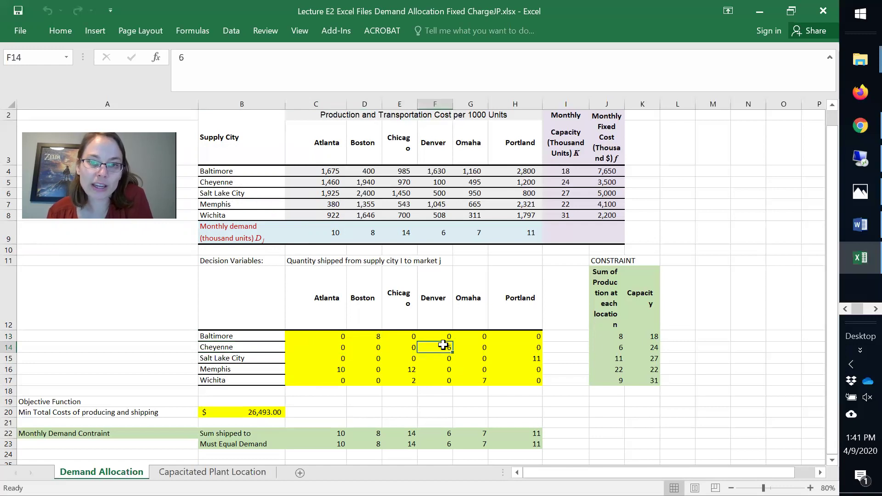
# Review Salt Lake City 11 to Portland, Memphis 10/12, Wichita 2/7 shipments.
pyautogui.click(239, 360)
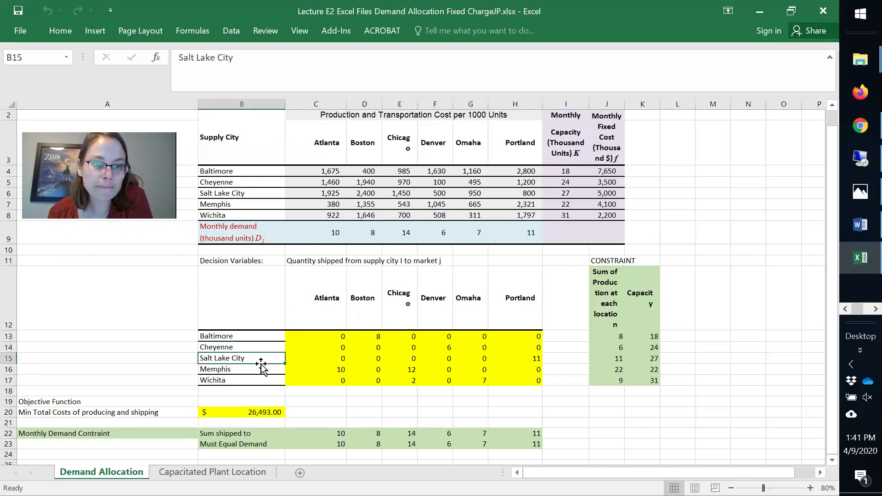
pyautogui.click(535, 359)
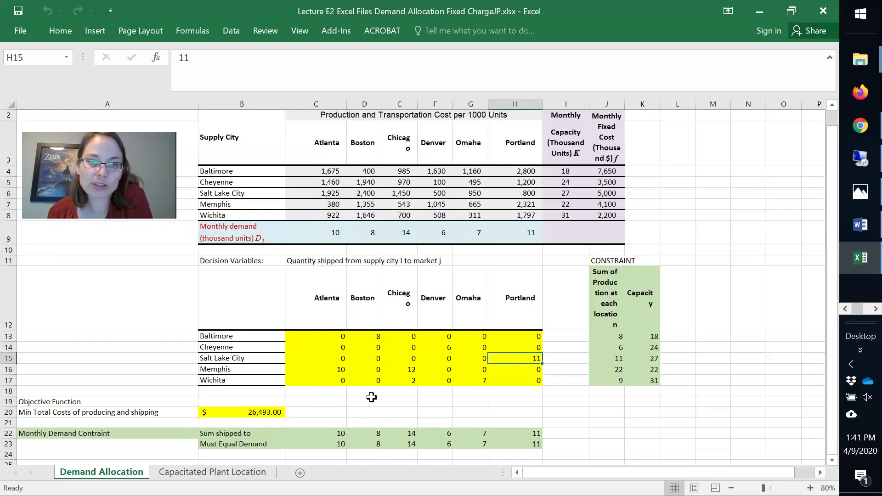
pyautogui.click(239, 371)
pyautogui.click(312, 370)
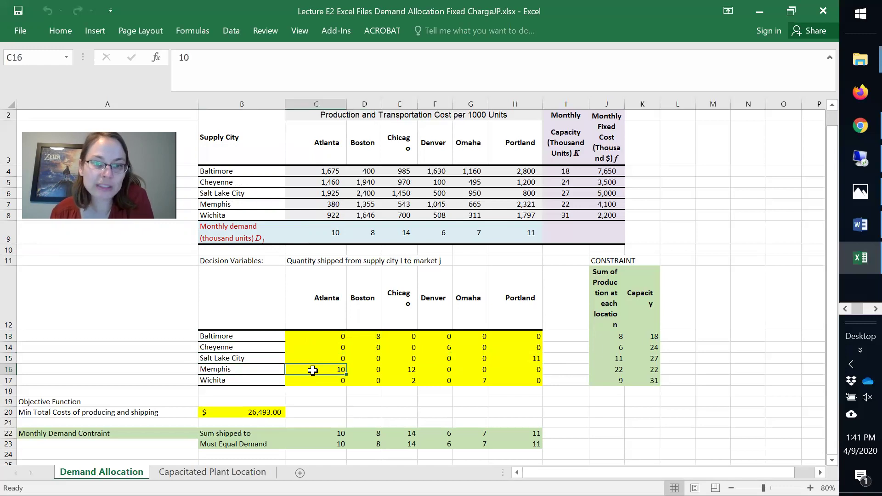
pyautogui.click(404, 369)
pyautogui.click(248, 384)
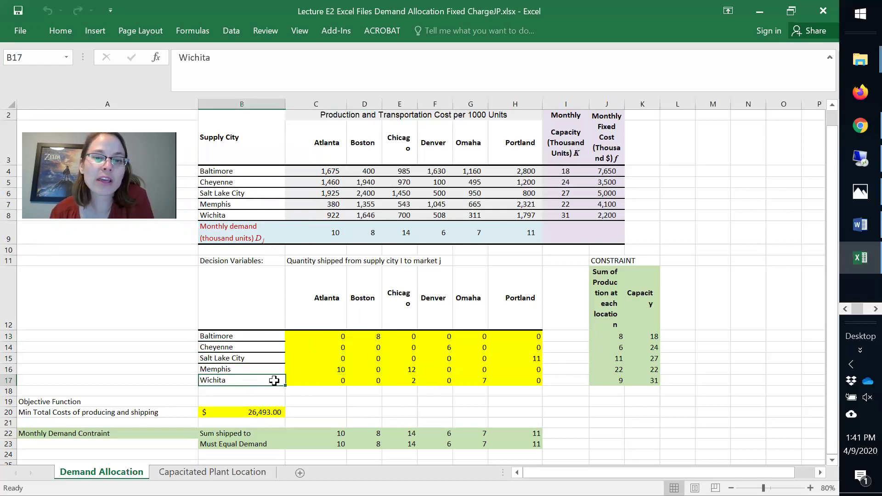
pyautogui.click(400, 382)
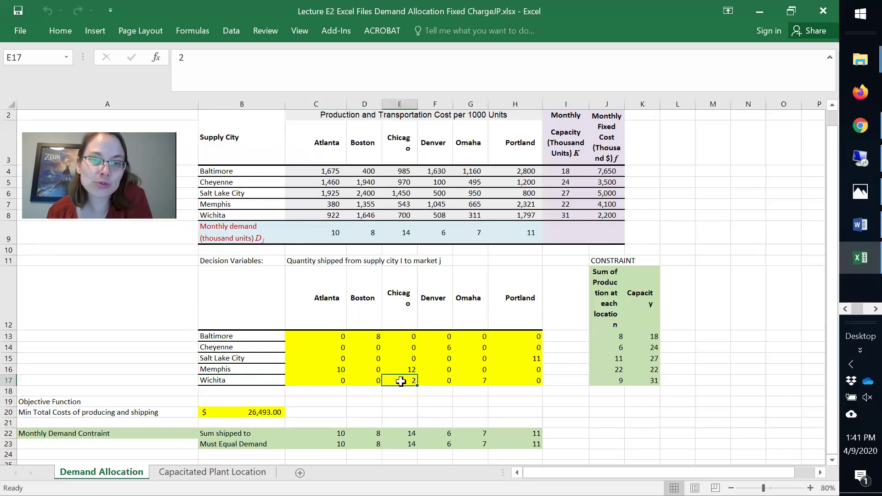
pyautogui.click(484, 383)
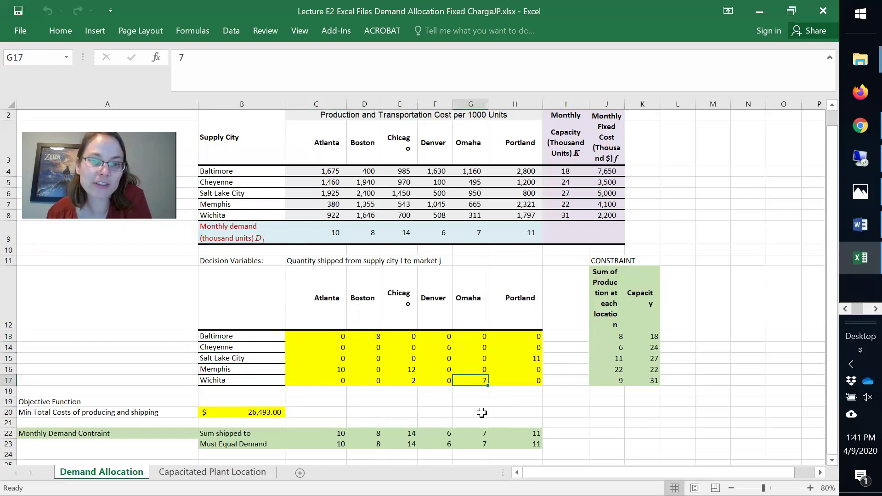
pyautogui.click(257, 412)
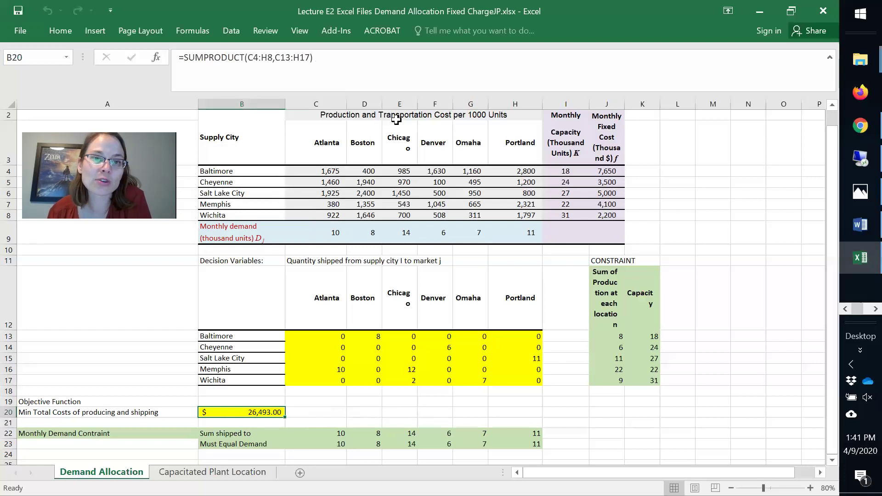
pyautogui.click(318, 65)
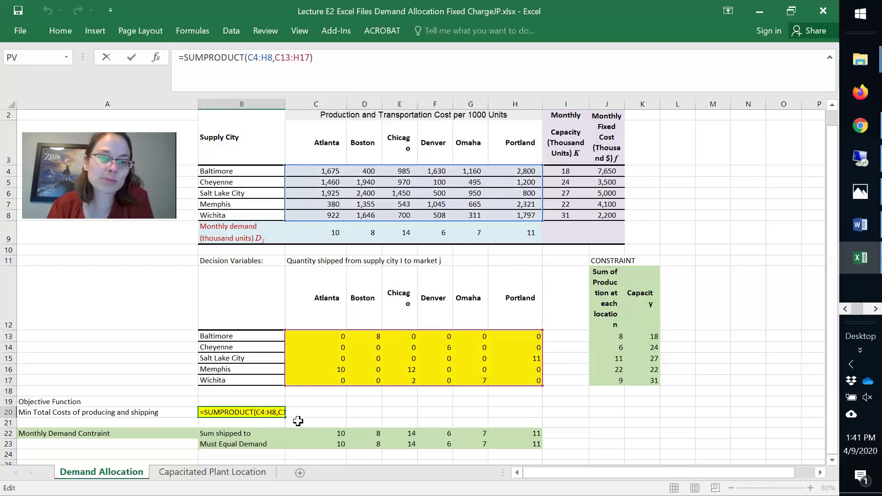
pyautogui.press('Return')
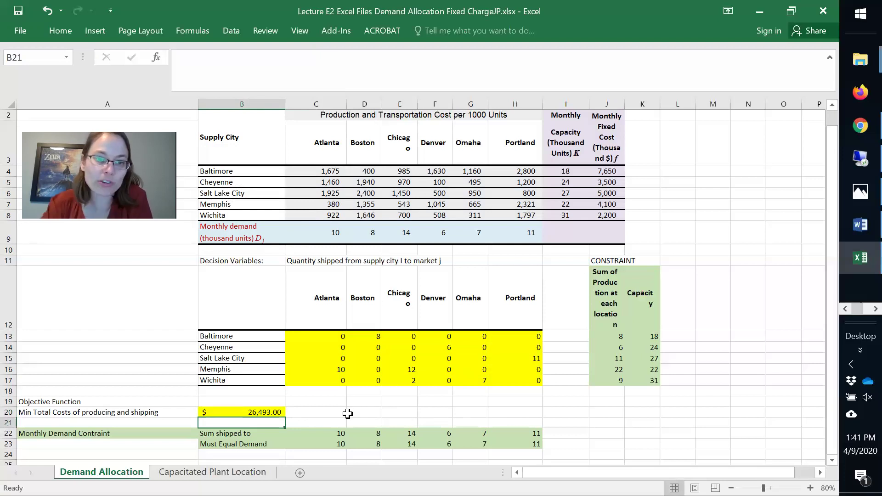